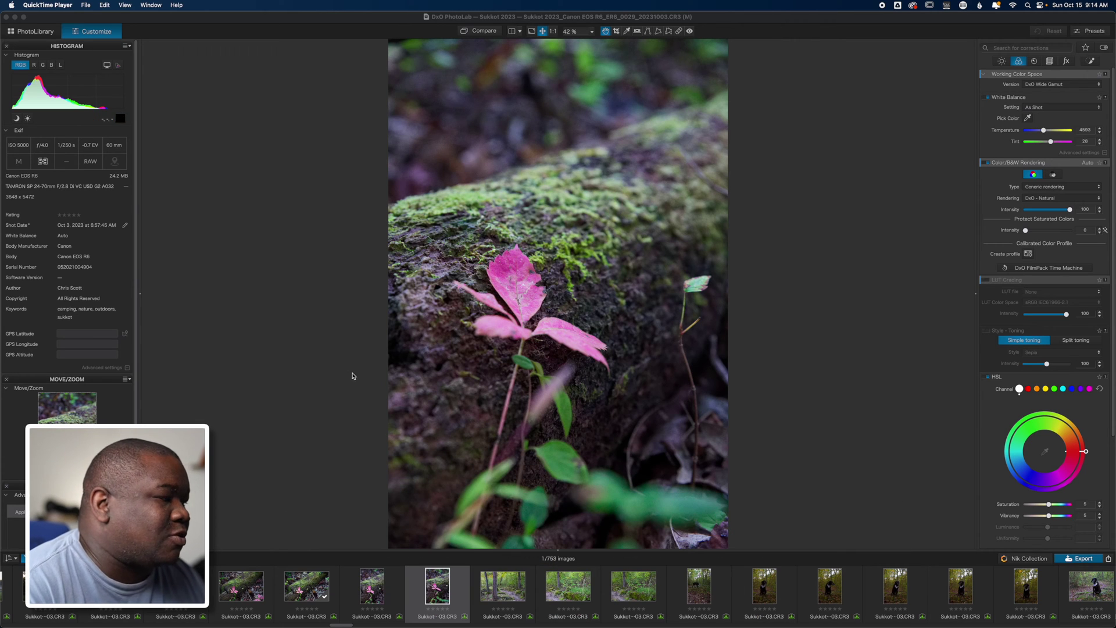
# Open the context menu of the pink-leaf photo's thumbnail in the filmstrip.
pyautogui.rightClick(432, 587)
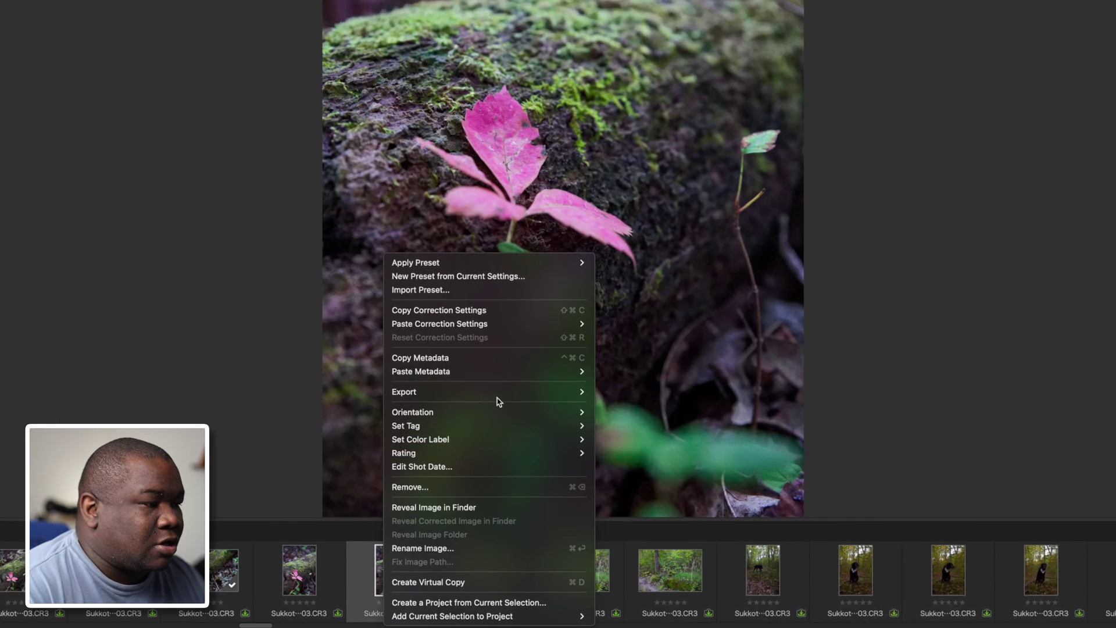
# Choose Export to Application from the photo's menu and bring up the Export to application list.
pyautogui.moveTo(514, 465)
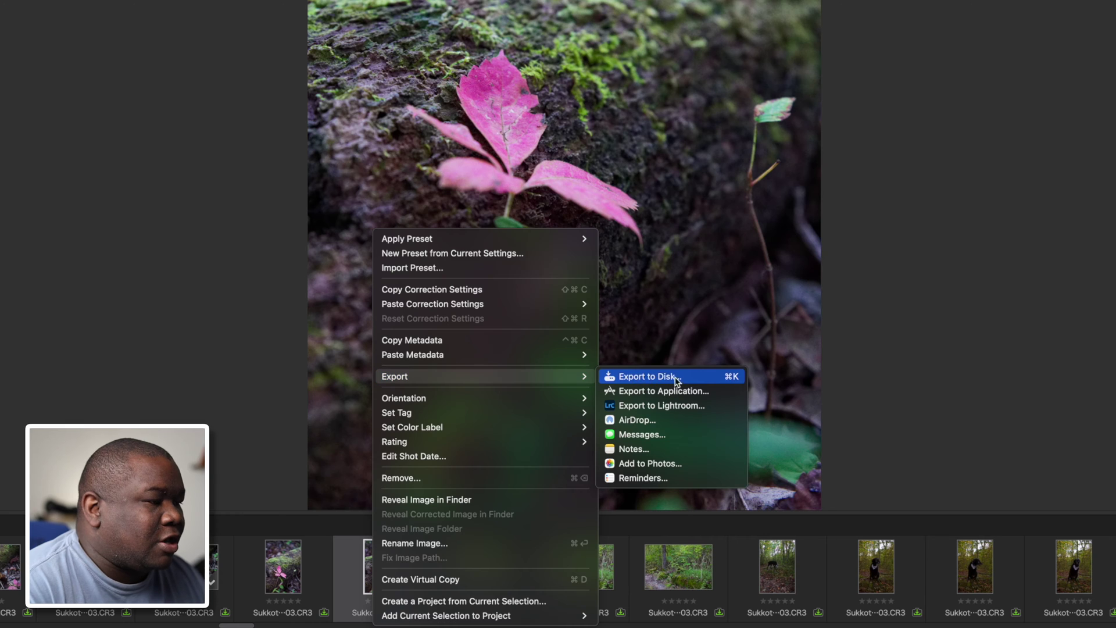
pyautogui.click(718, 394)
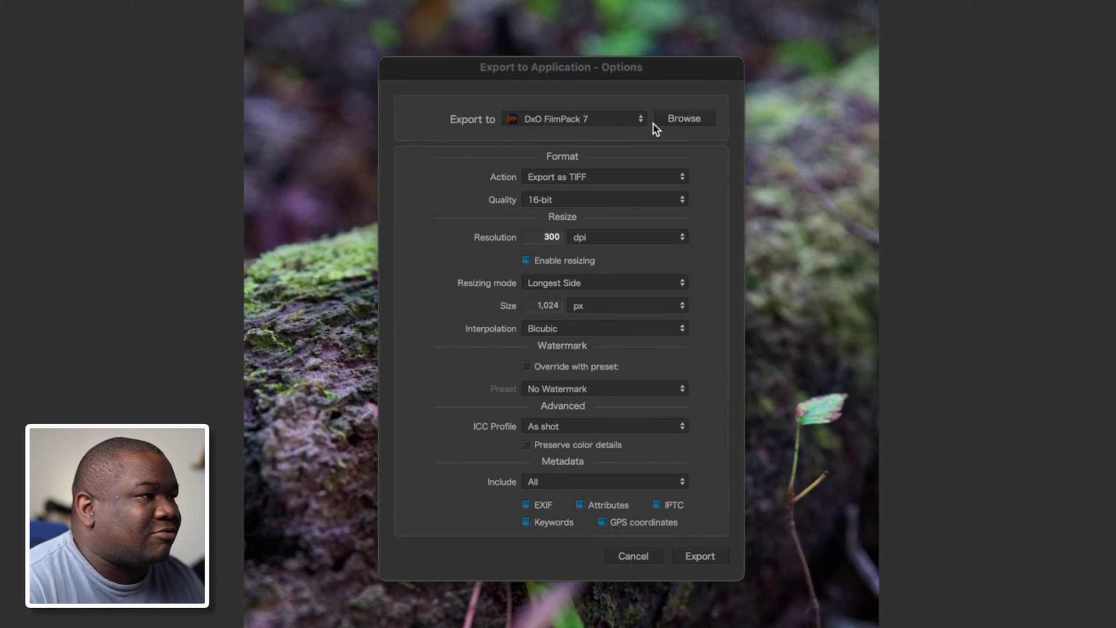
pyautogui.click(612, 121)
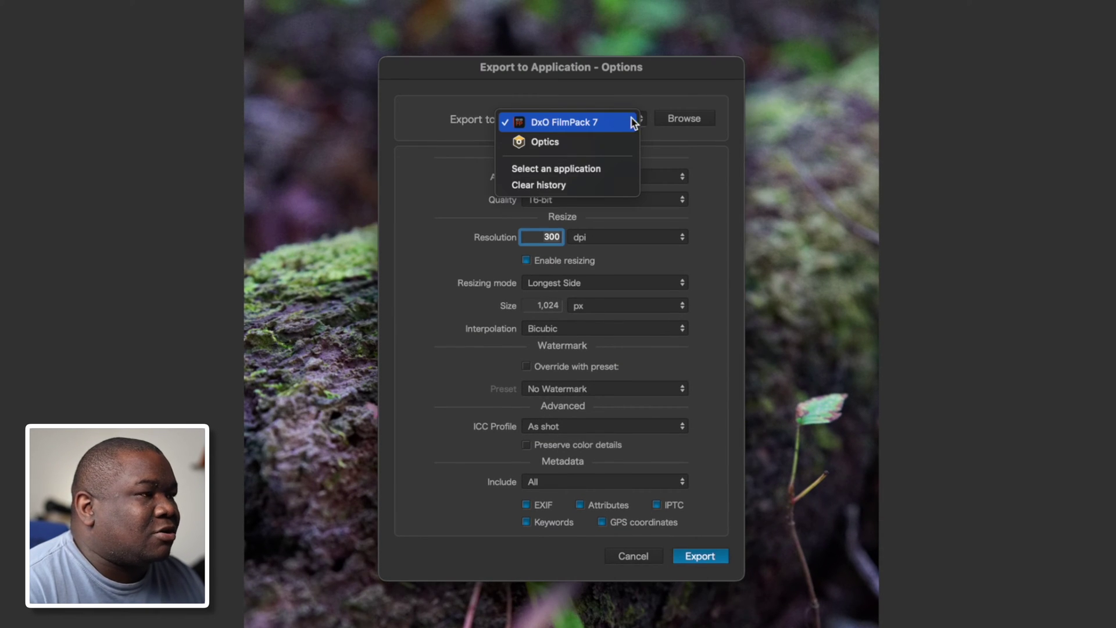
pyautogui.click(528, 123)
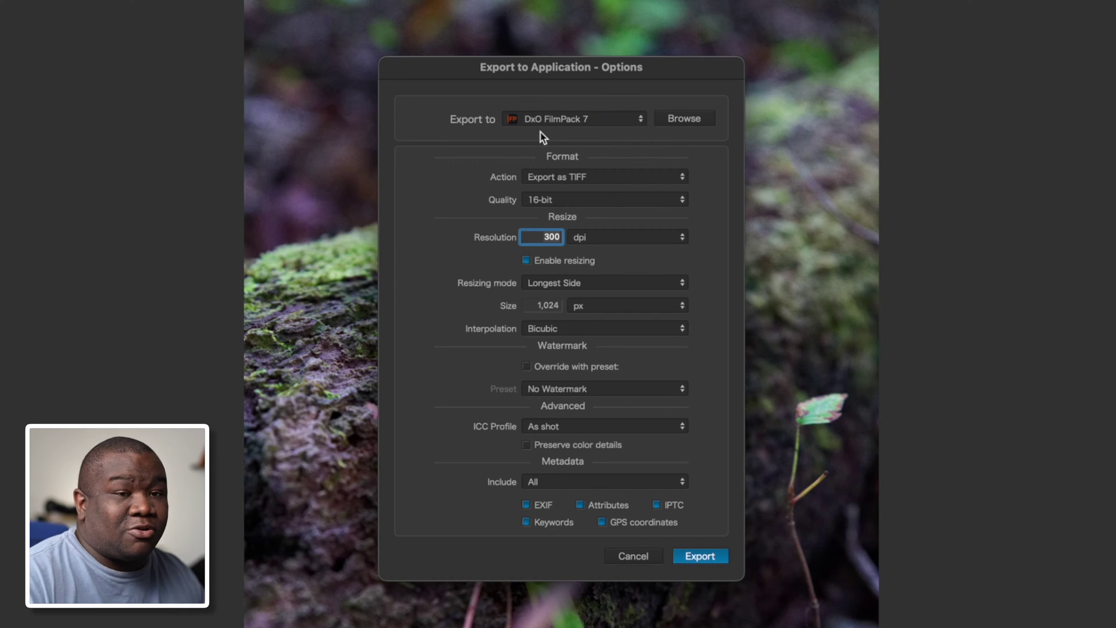
pyautogui.click(543, 124)
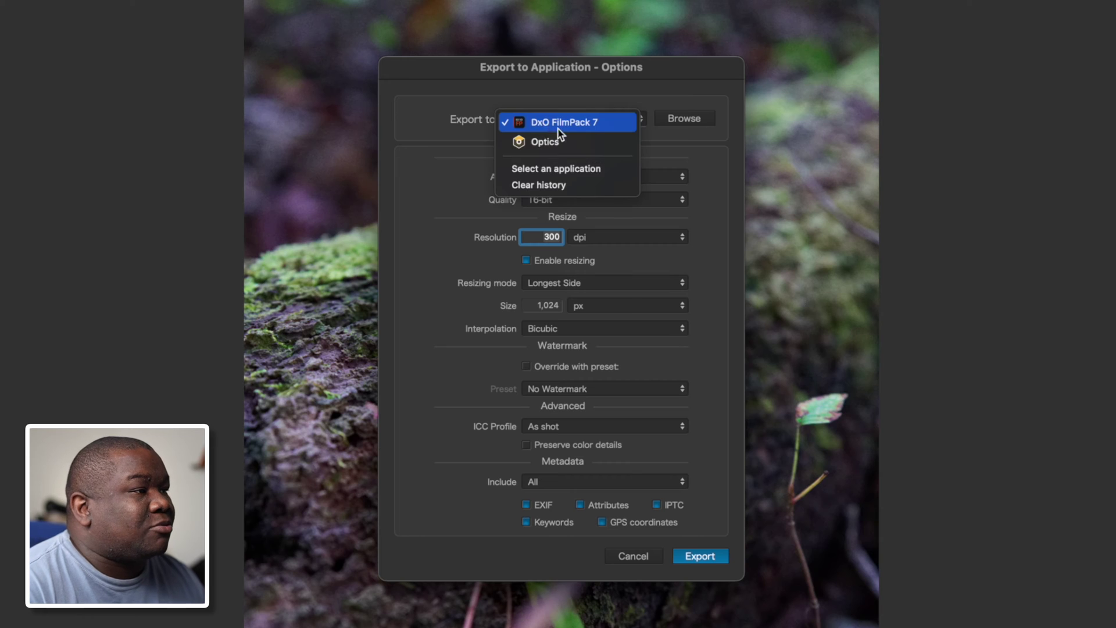
# Browse the Applications folder and set ON1 Photo RAW 2023 as the export target.
pyautogui.click(607, 173)
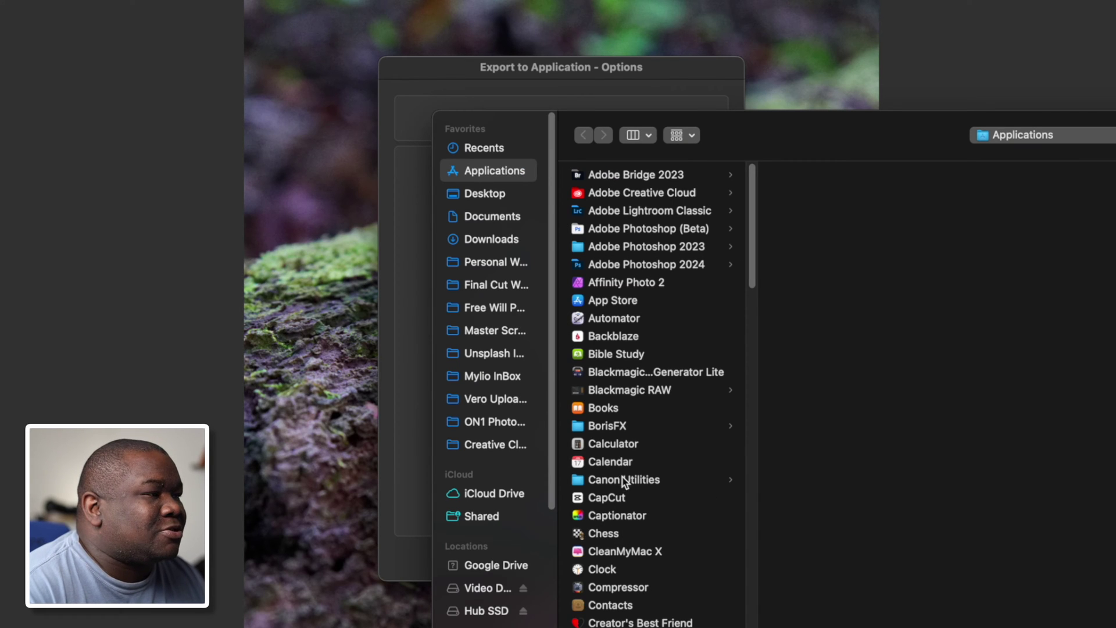
pyautogui.scroll(-2, 639, 449)
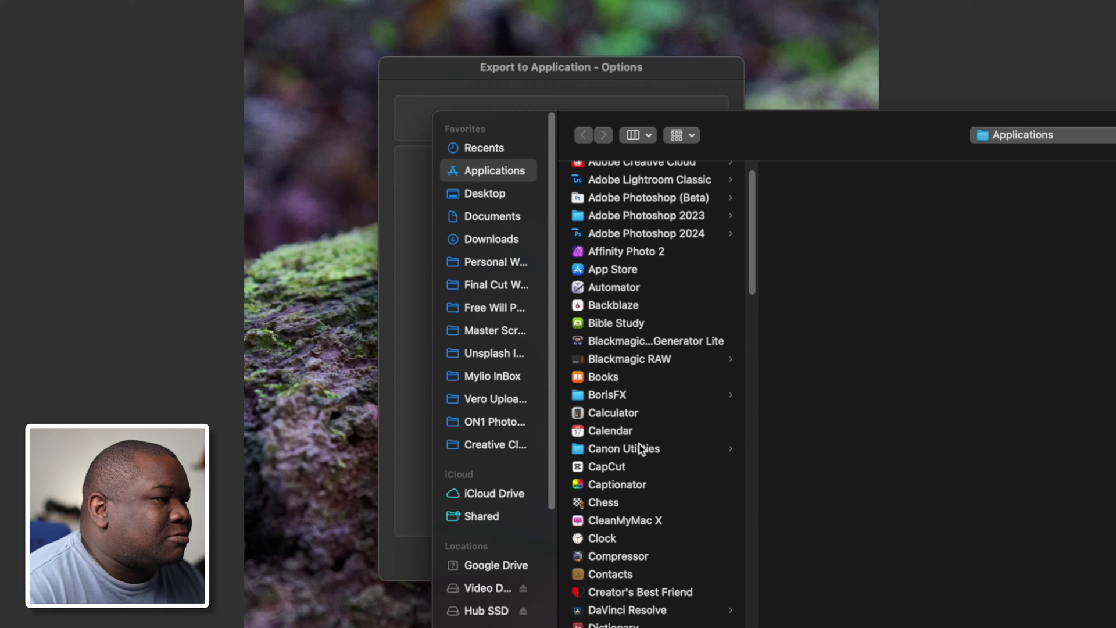
pyautogui.scroll(-15, 639, 449)
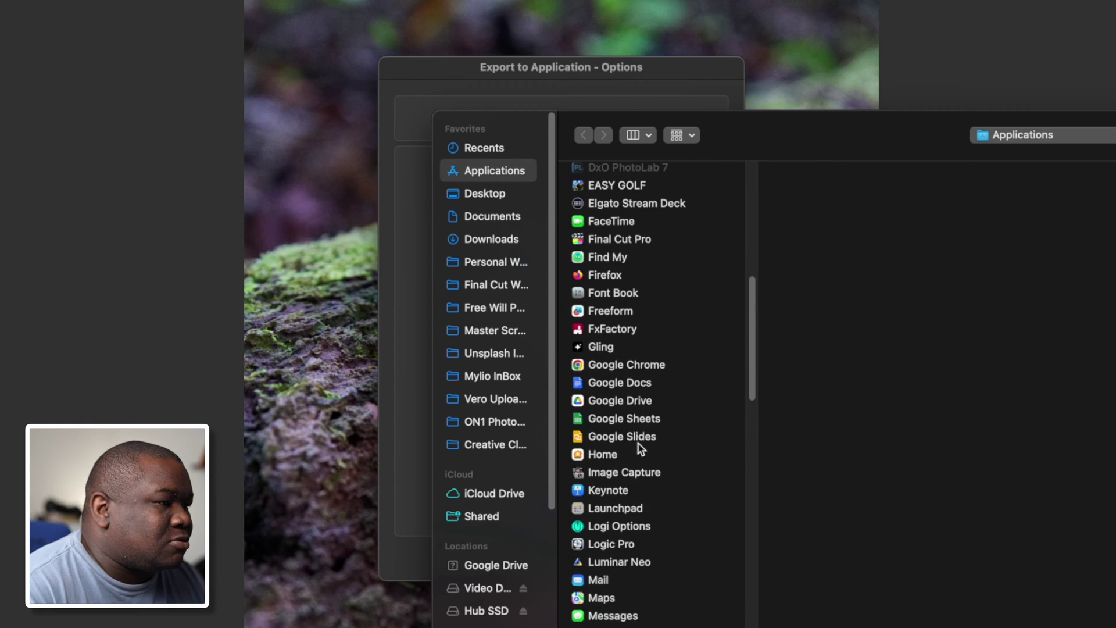
pyautogui.scroll(-12, 639, 450)
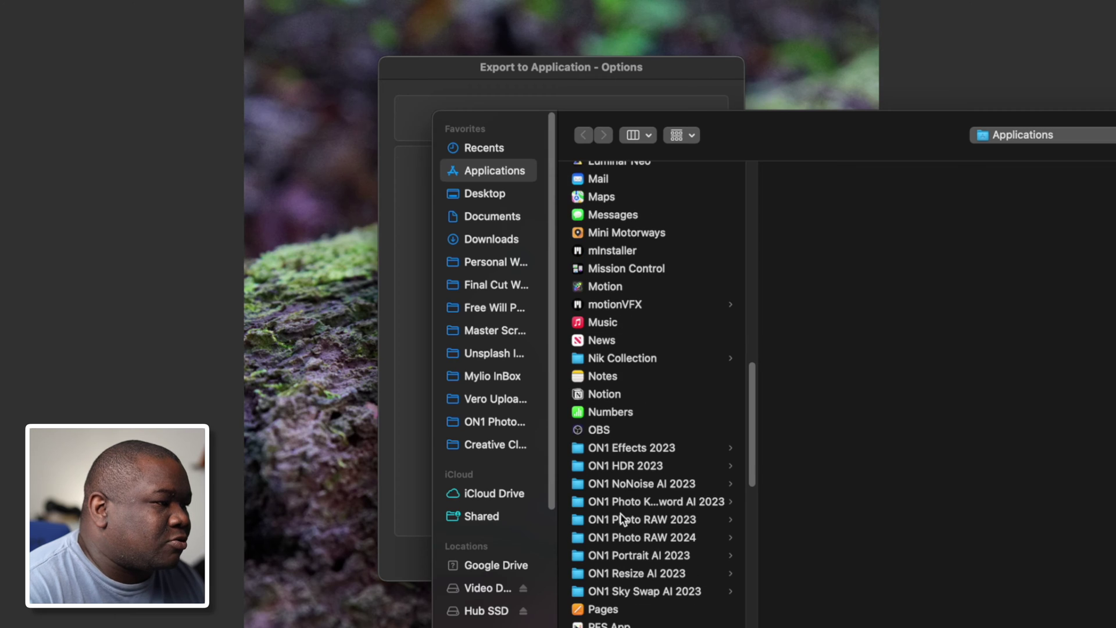
pyautogui.click(622, 520)
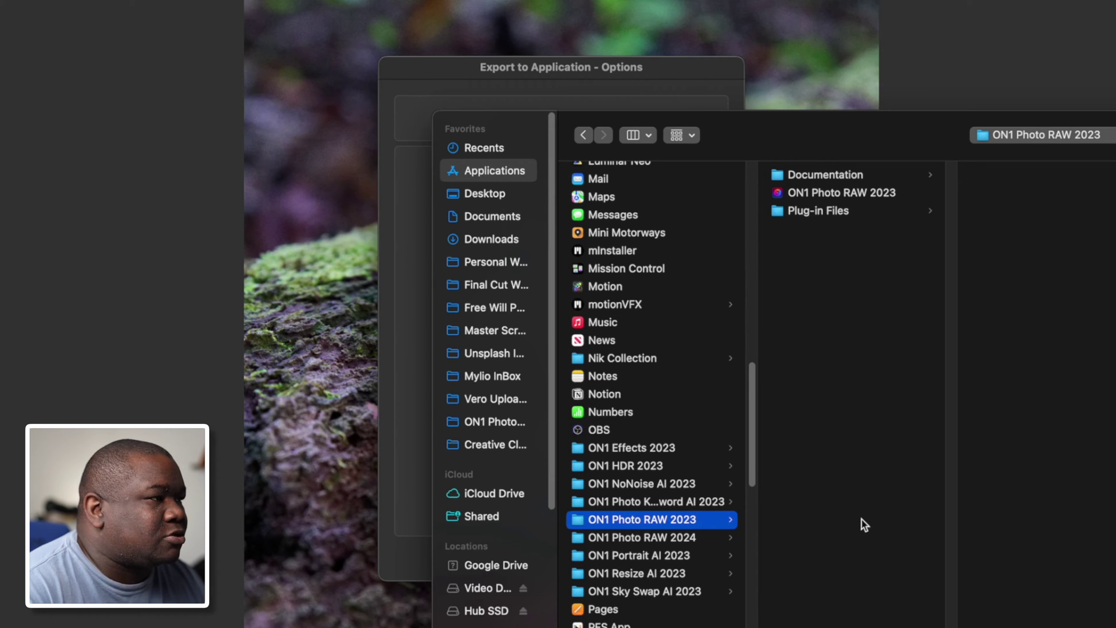
pyautogui.click(855, 195)
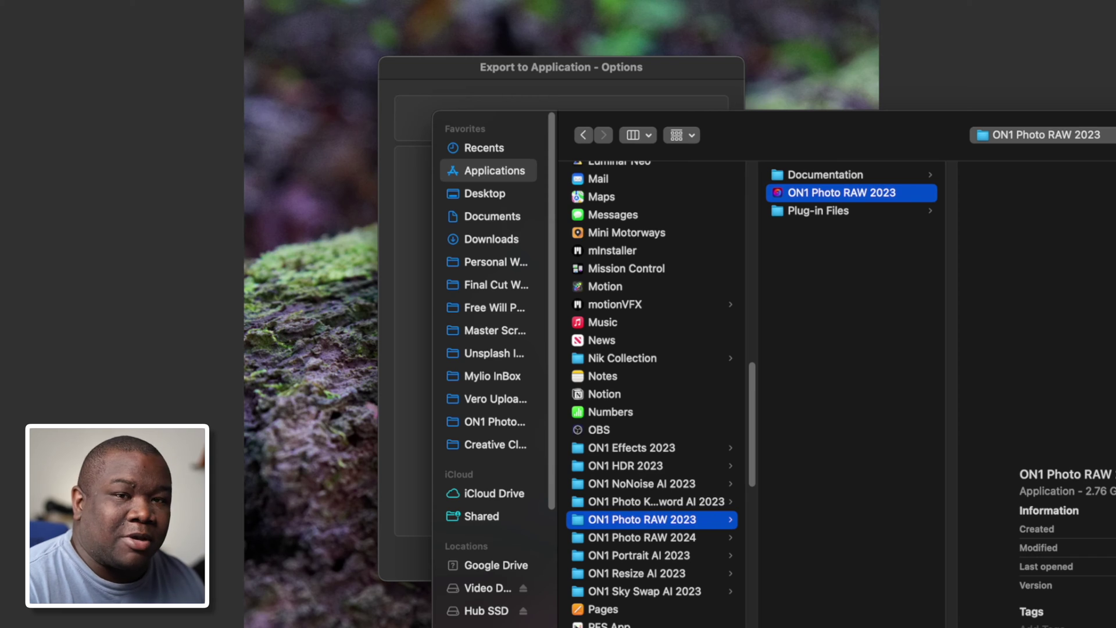
pyautogui.press('Return')
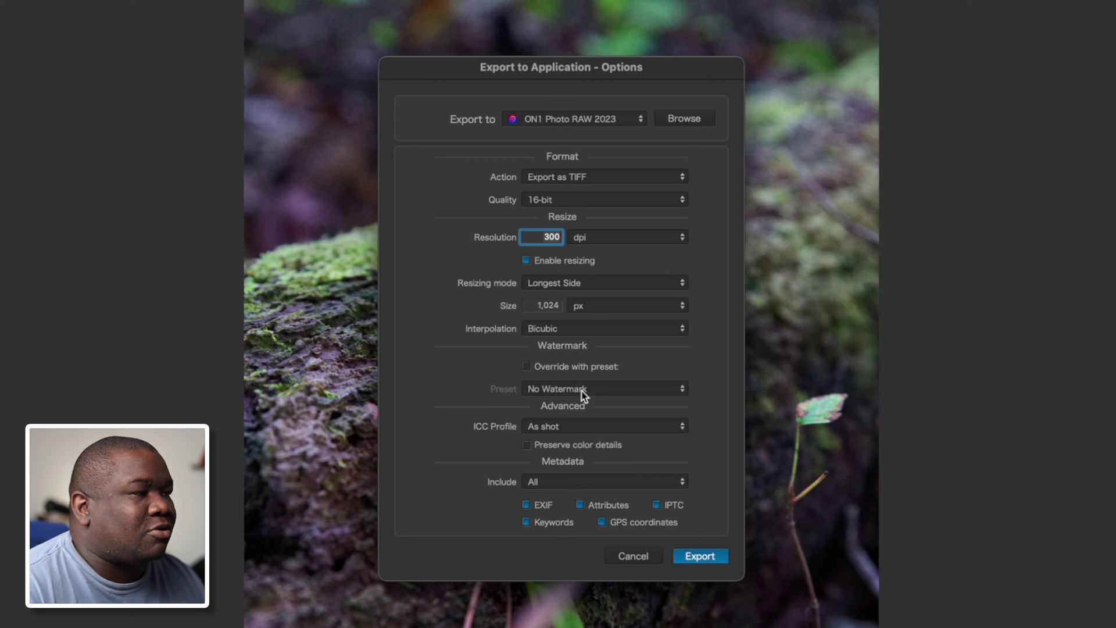
# Compare the DNG and TIFF export formats, keeping 16-bit depth for TIFF.
pyautogui.click(597, 174)
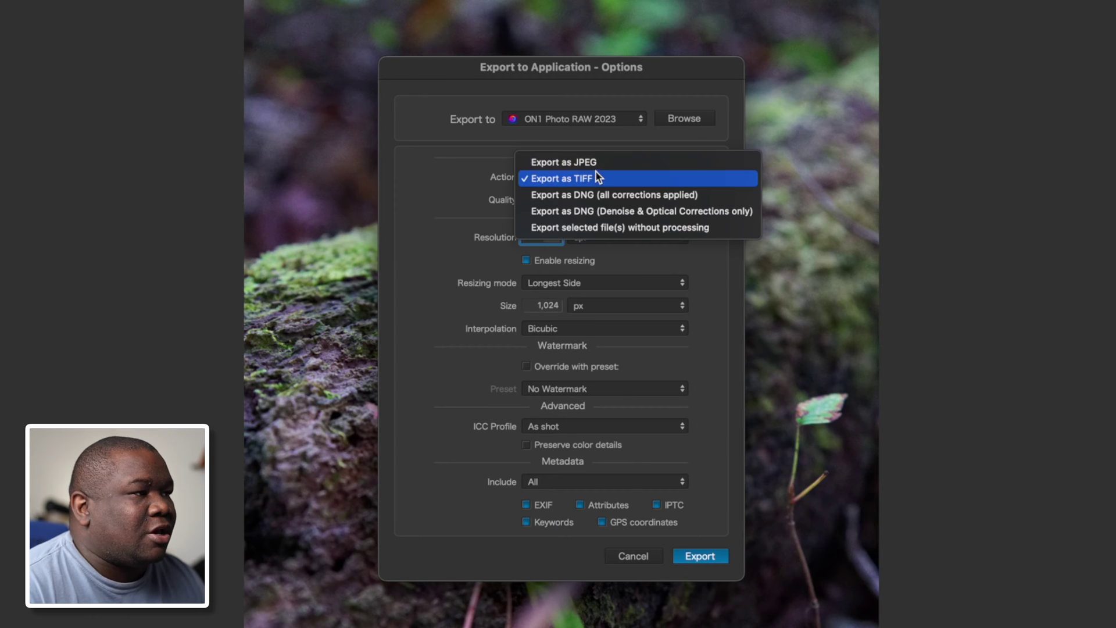
pyautogui.click(679, 197)
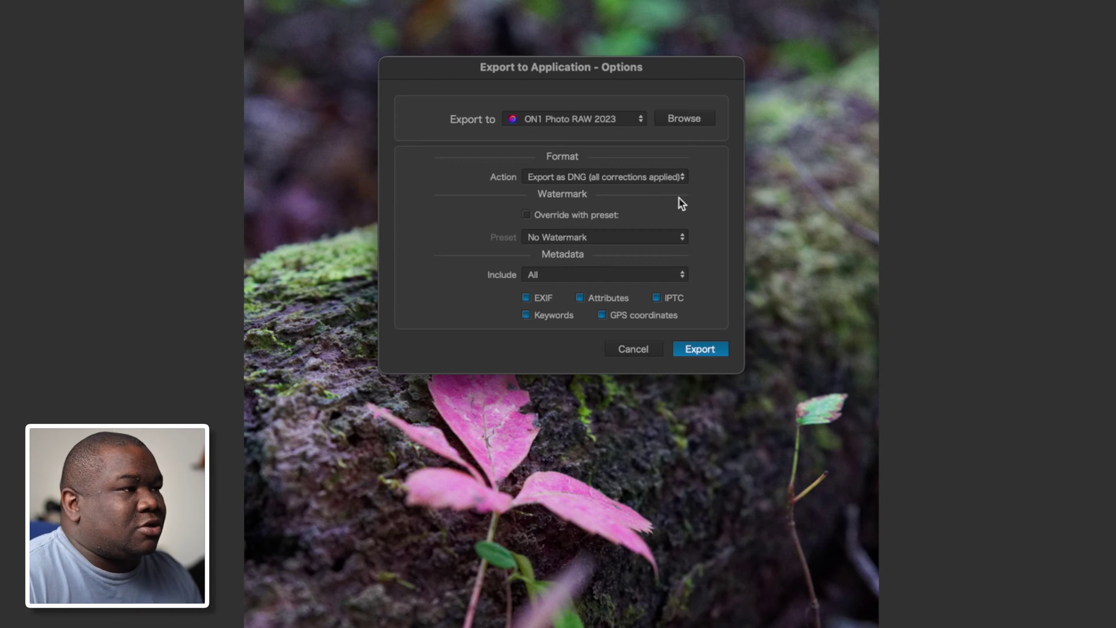
pyautogui.click(651, 178)
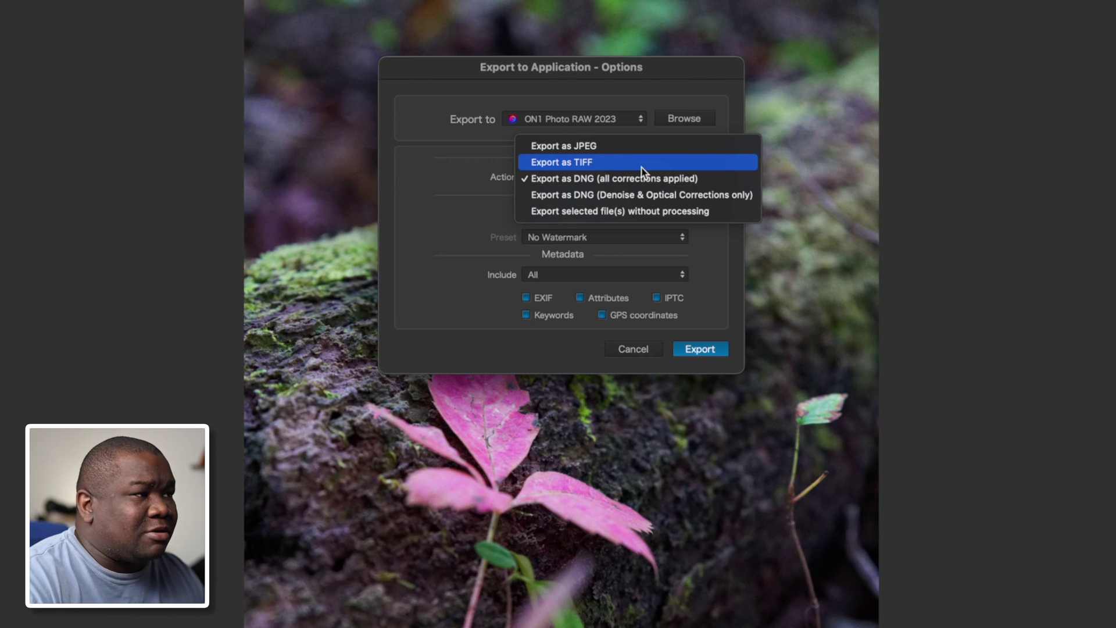
pyautogui.click(642, 166)
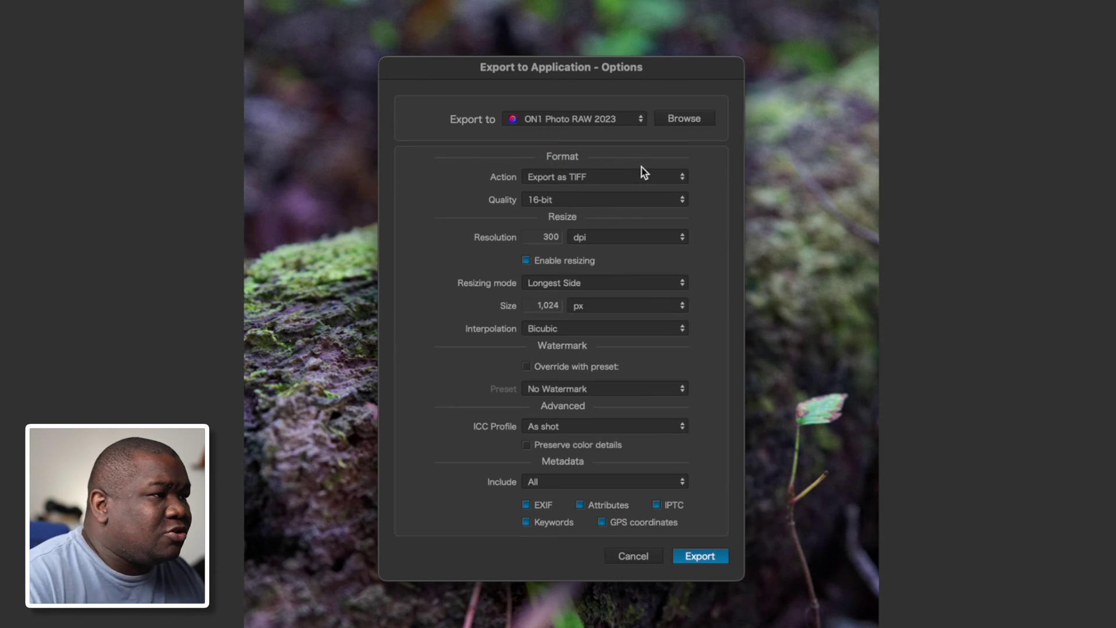
pyautogui.click(567, 208)
pyautogui.click(567, 208)
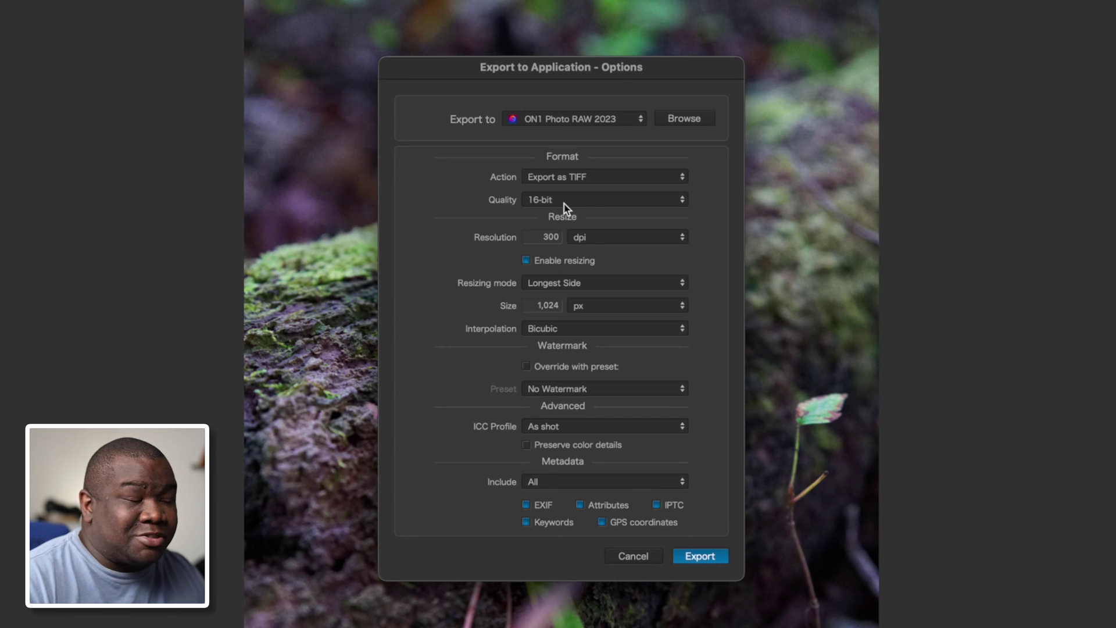
# Set the action to Export as DNG (all corrections applied) and send it to ON1 Photo RAW 2023.
pyautogui.click(596, 176)
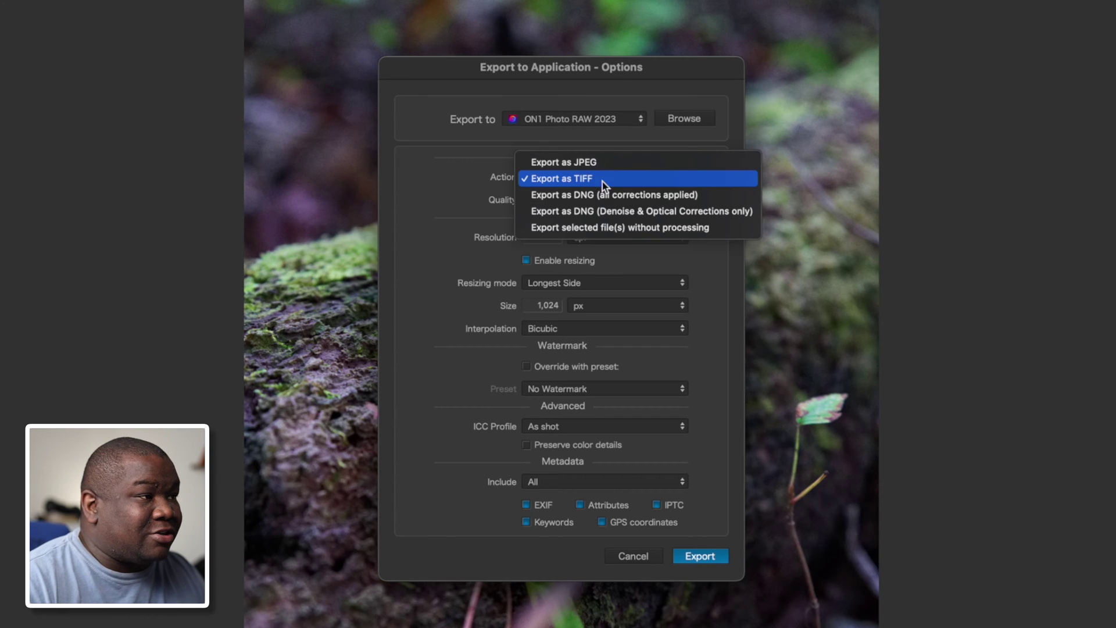
pyautogui.click(647, 195)
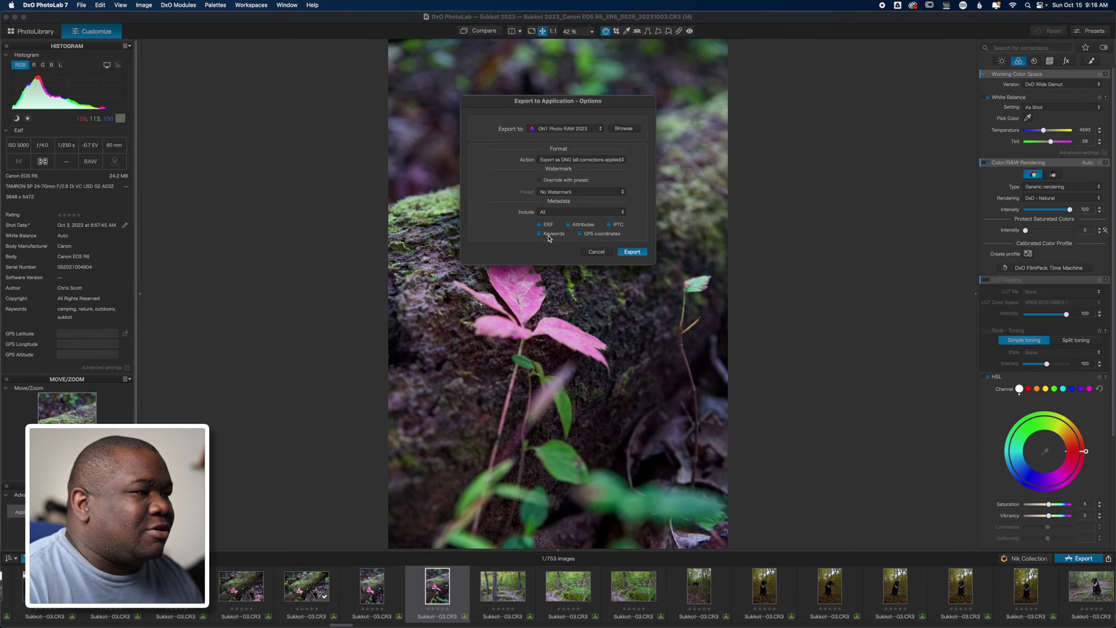
pyautogui.click(632, 251)
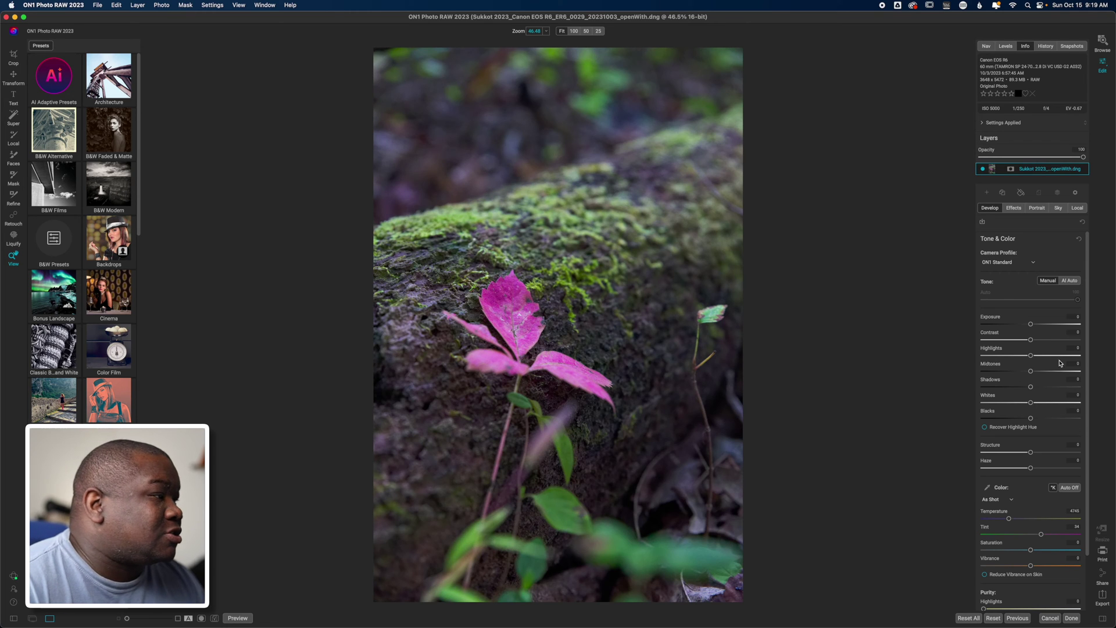
# Apply the ON1 Landscape camera profile, raise Vibrance to 57, and open the Effects filter list.
pyautogui.click(1013, 265)
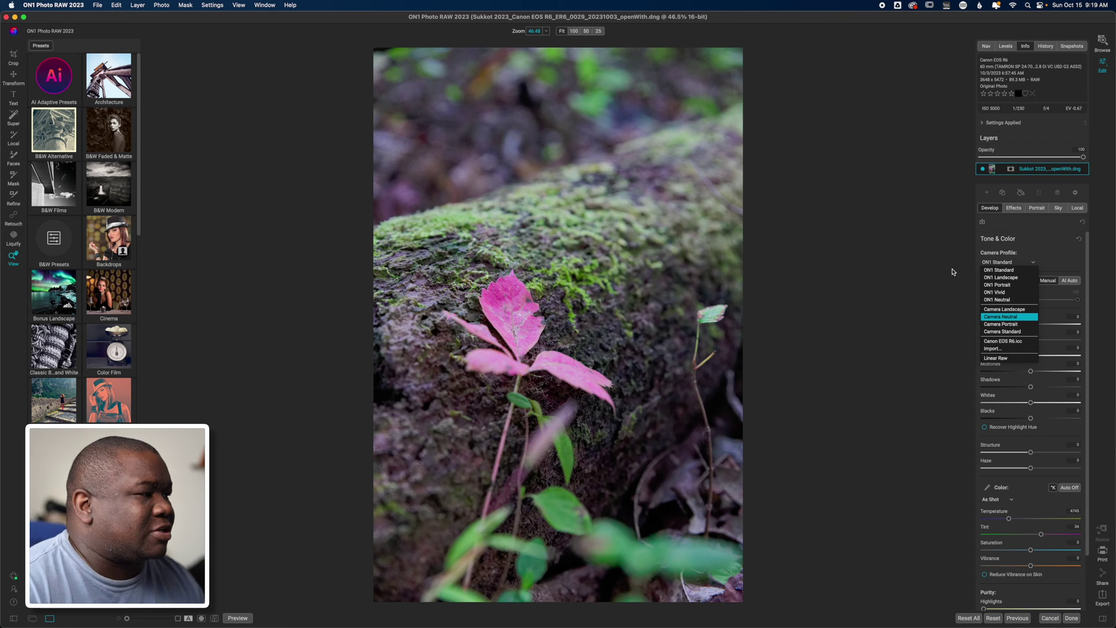
pyautogui.click(1005, 280)
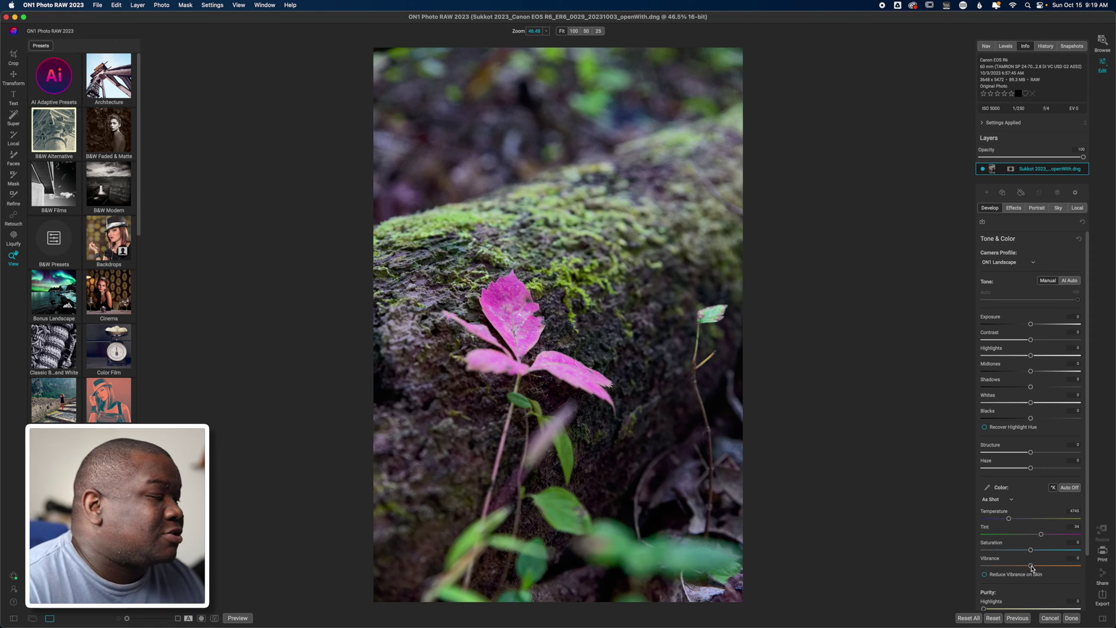
pyautogui.moveTo(1031, 565); pyautogui.dragTo(1049, 568)
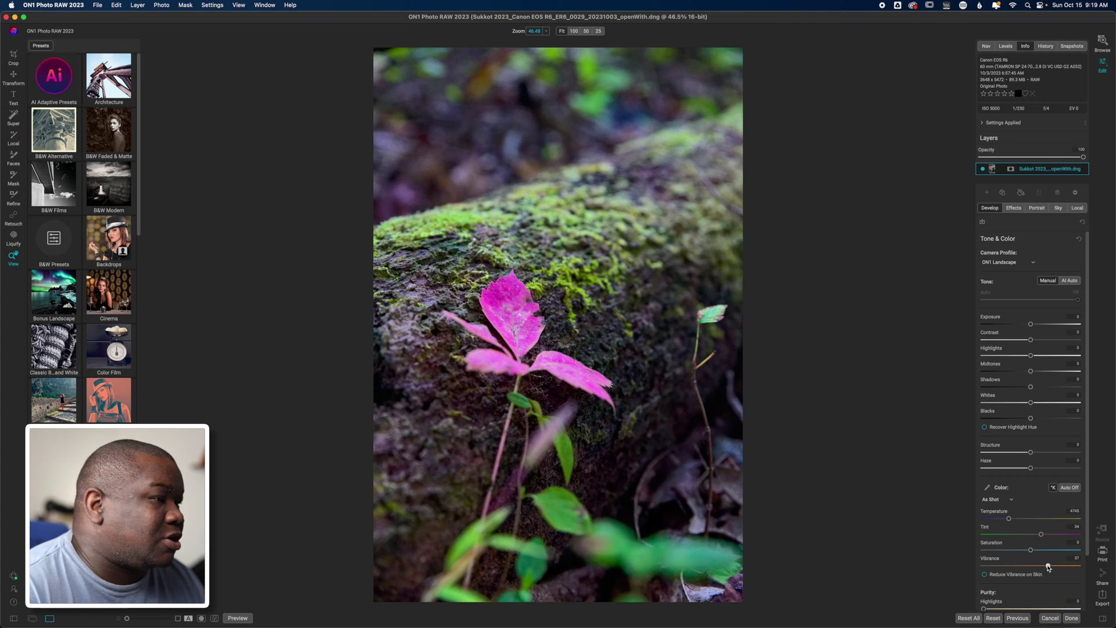
pyautogui.click(1014, 208)
pyautogui.click(1036, 237)
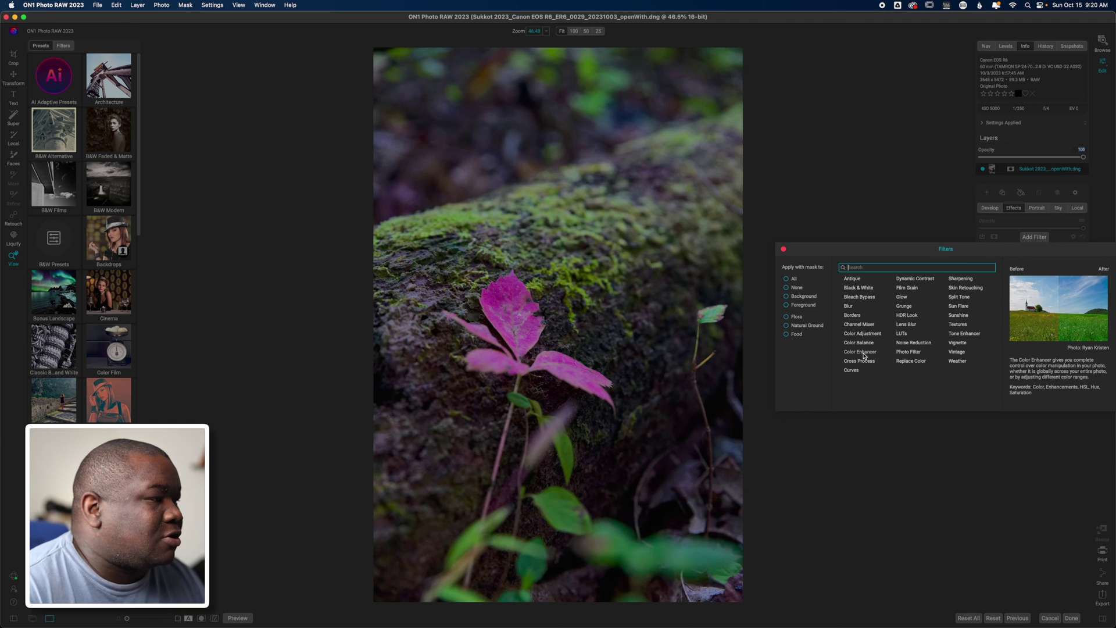
# Add a Color Enhancer with the Foliage preset at strength 57, then collapse its panel.
pyautogui.click(863, 353)
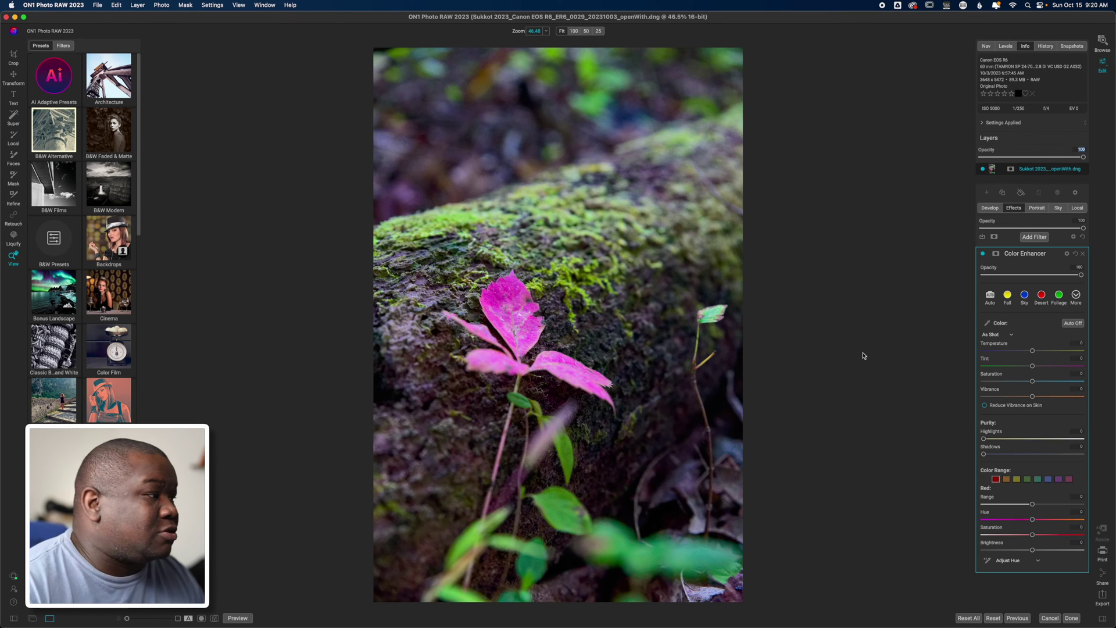
pyautogui.click(1059, 295)
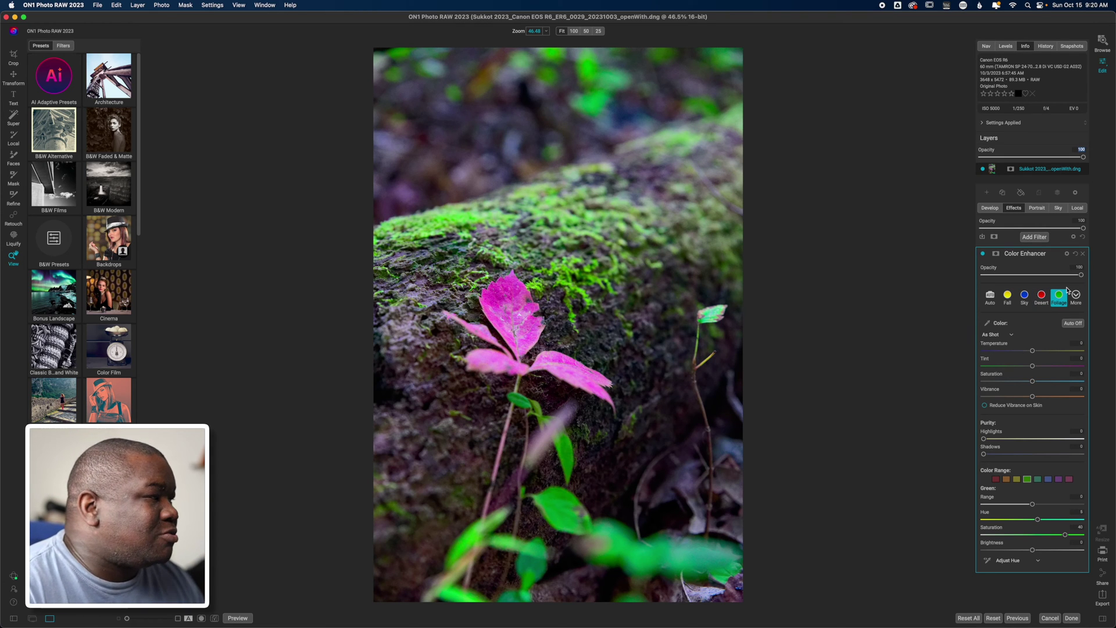
pyautogui.moveTo(1080, 275); pyautogui.dragTo(1034, 275)
pyautogui.click(982, 254)
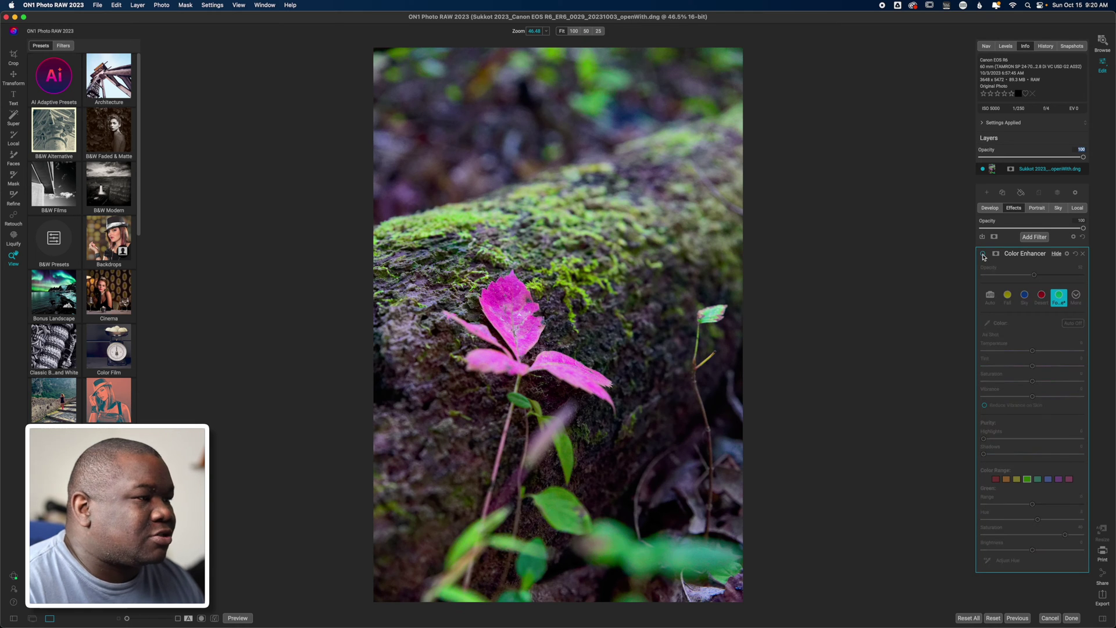
pyautogui.click(983, 255)
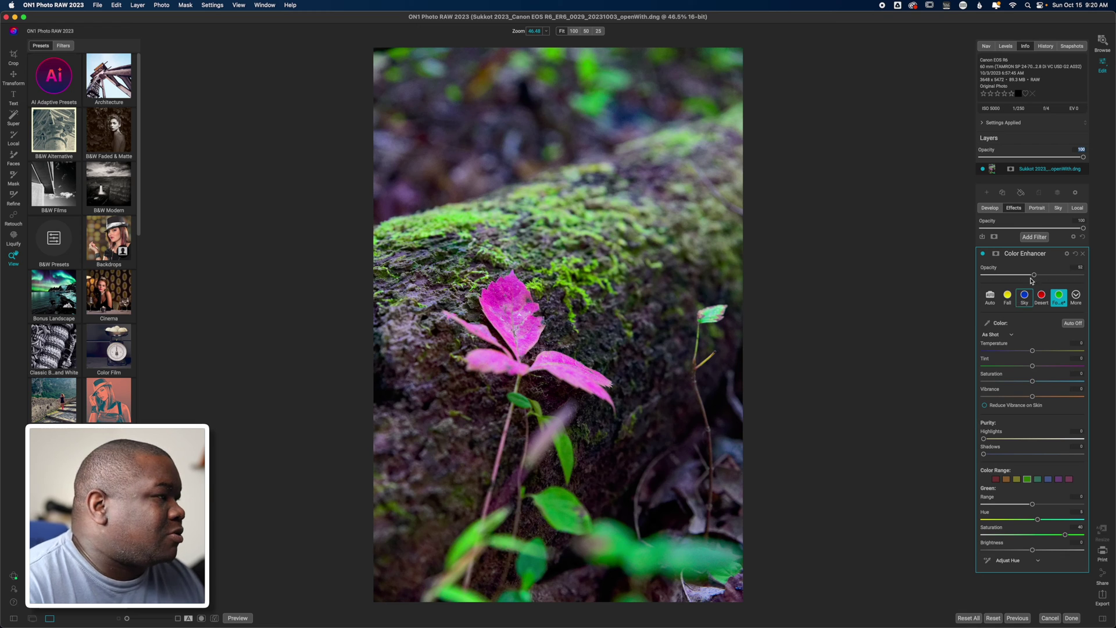
pyautogui.click(1029, 255)
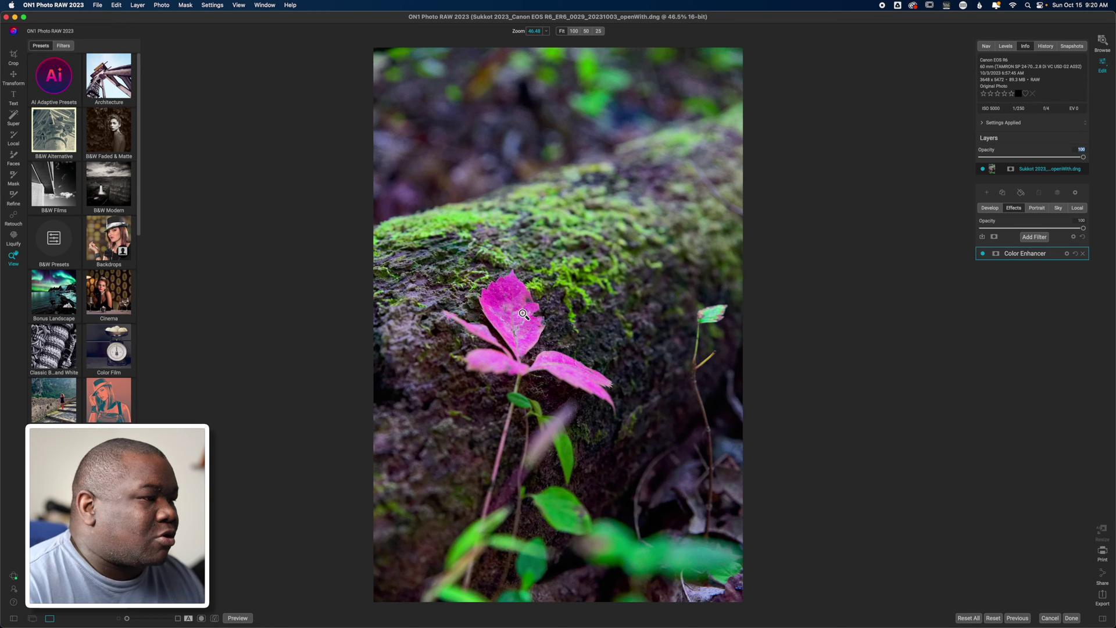
# Add a second Color Enhancer, mask it by Color Range sampled from the pink leaf, and view the mask.
pyautogui.click(1036, 239)
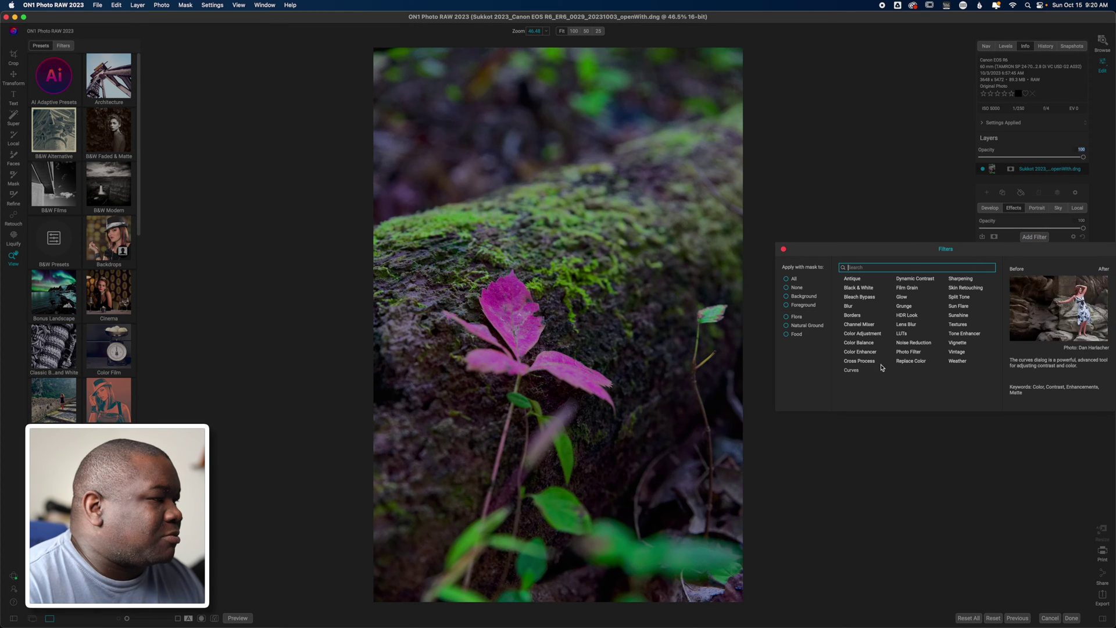
pyautogui.click(865, 352)
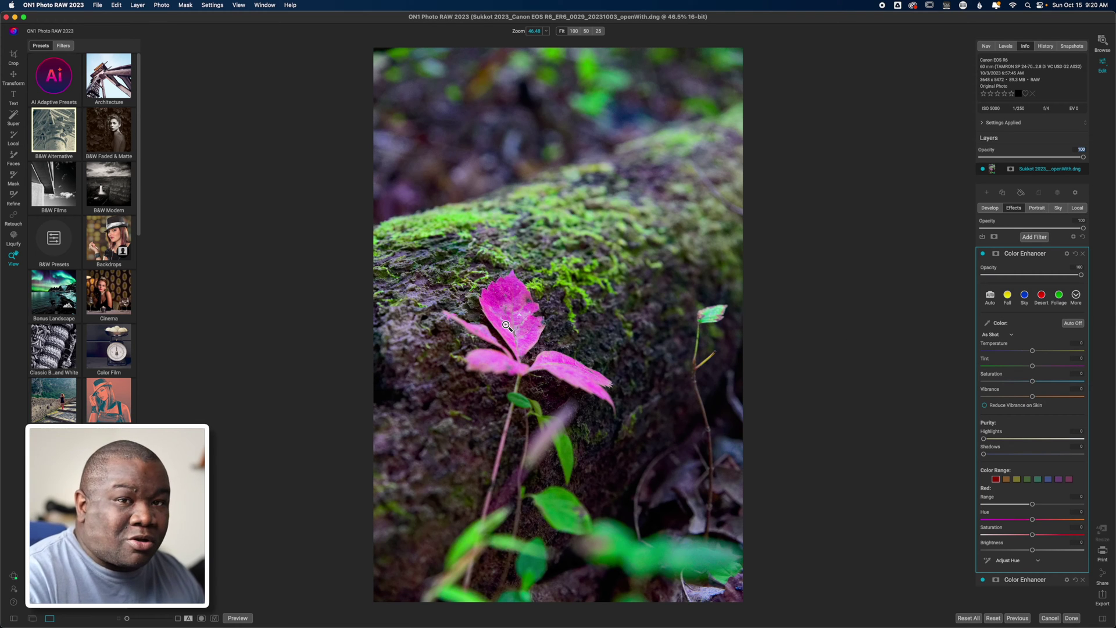
pyautogui.click(996, 253)
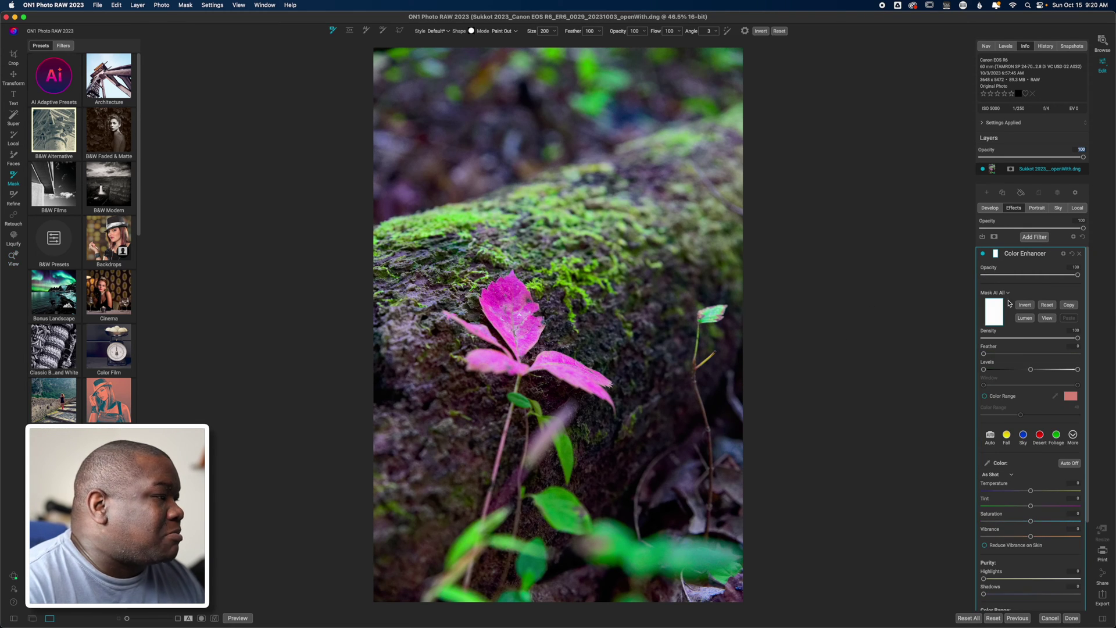
pyautogui.click(985, 396)
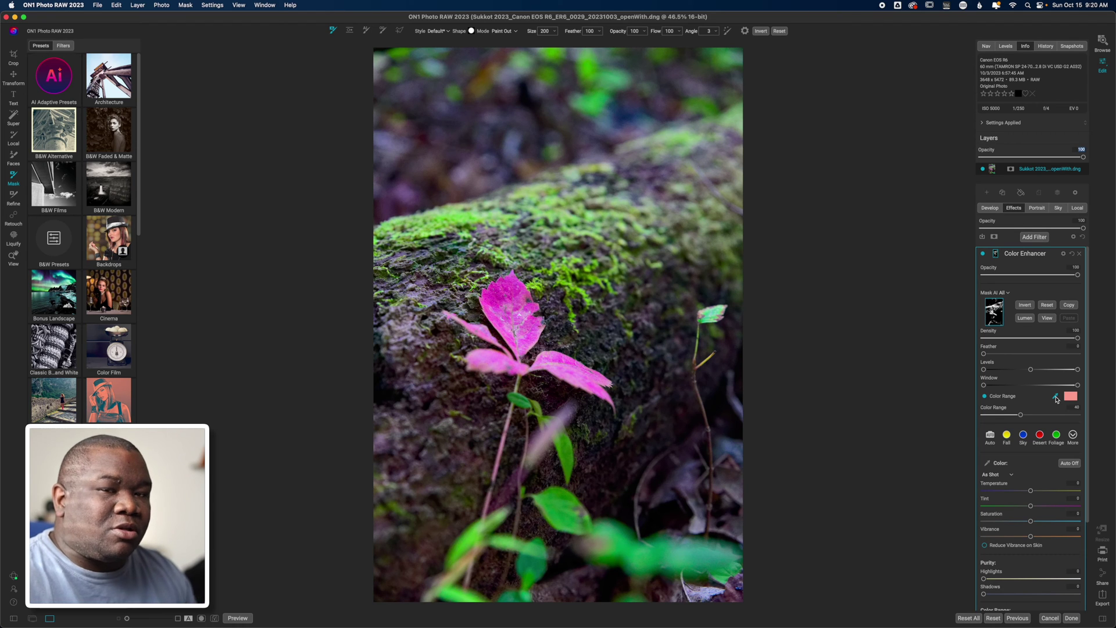
pyautogui.click(496, 321)
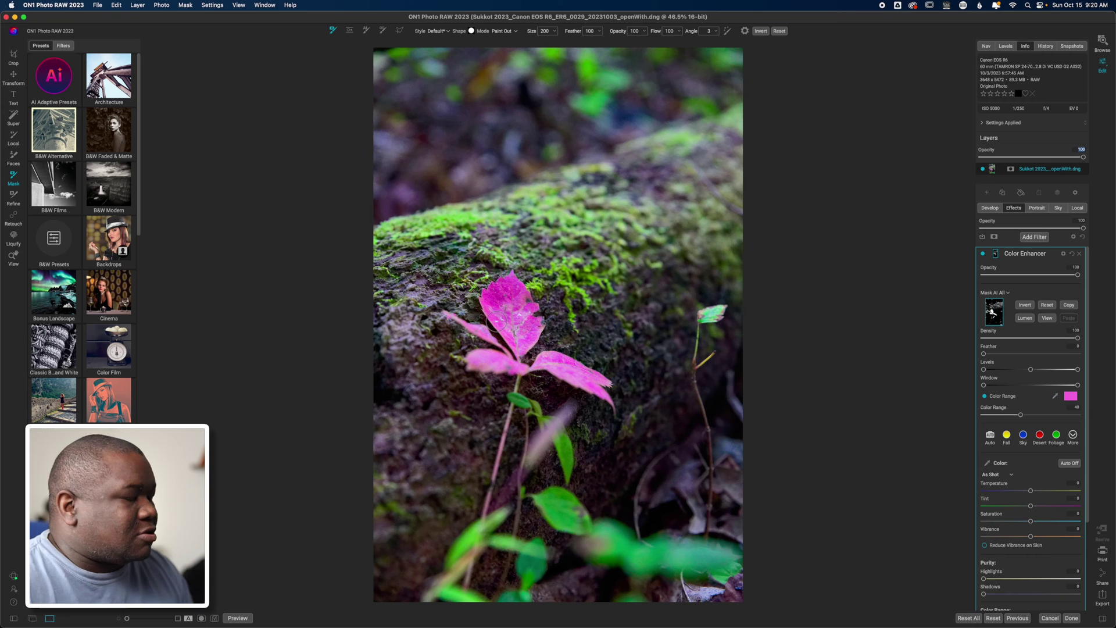
pyautogui.press('super+m')
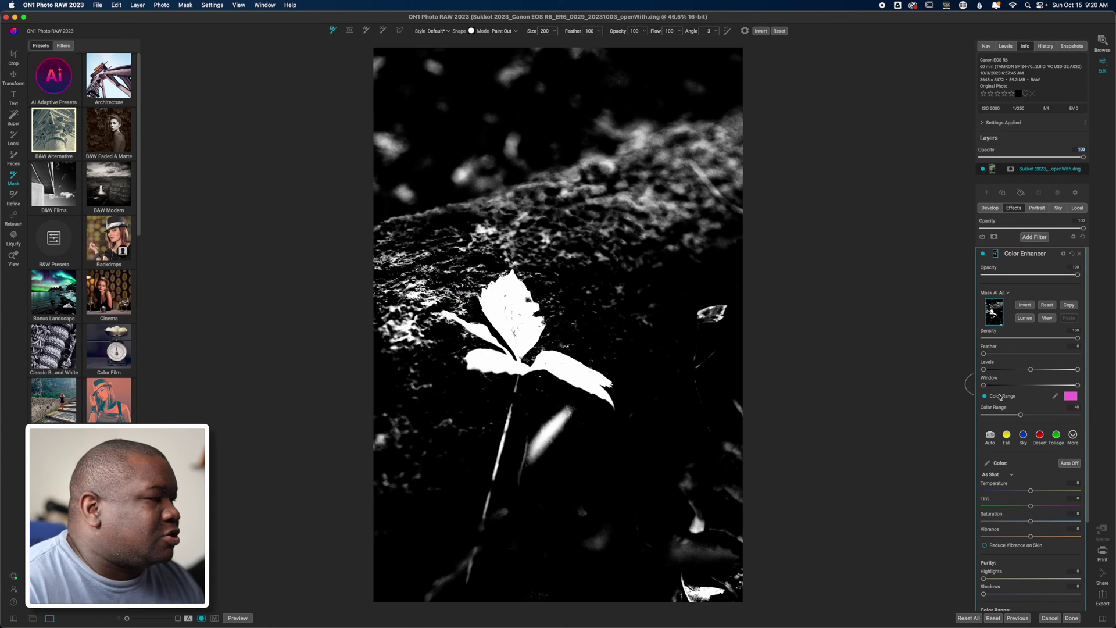
# Narrow the mask's colour range to 32, feather it, and paint out stray specks around the leaf.
pyautogui.moveTo(1020, 414); pyautogui.dragTo(1011, 418)
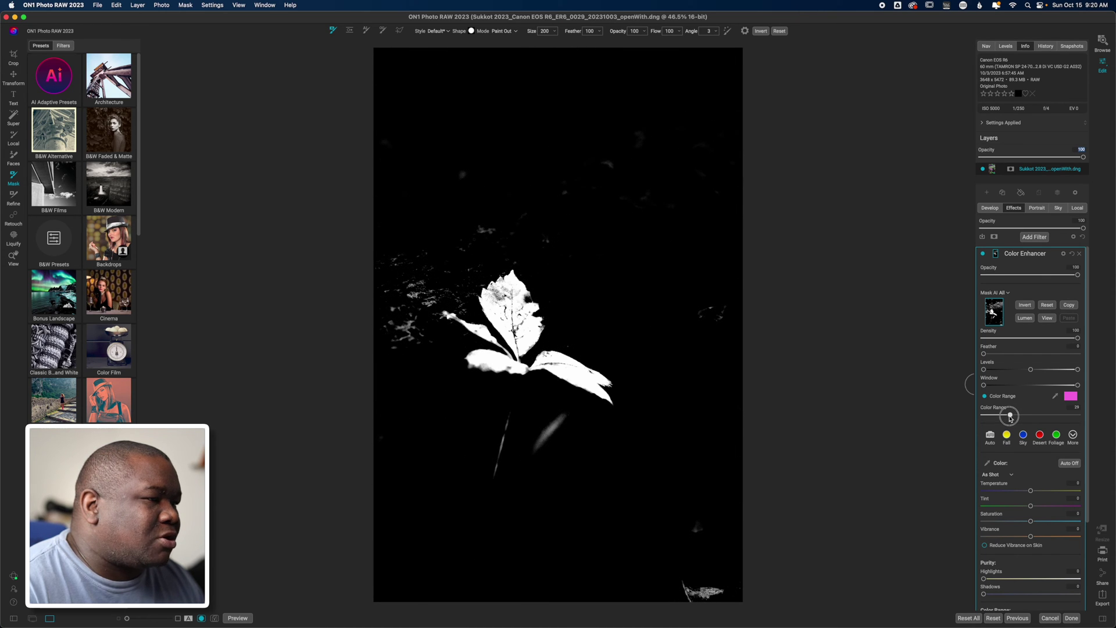
pyautogui.moveTo(986, 355); pyautogui.dragTo(1002, 358)
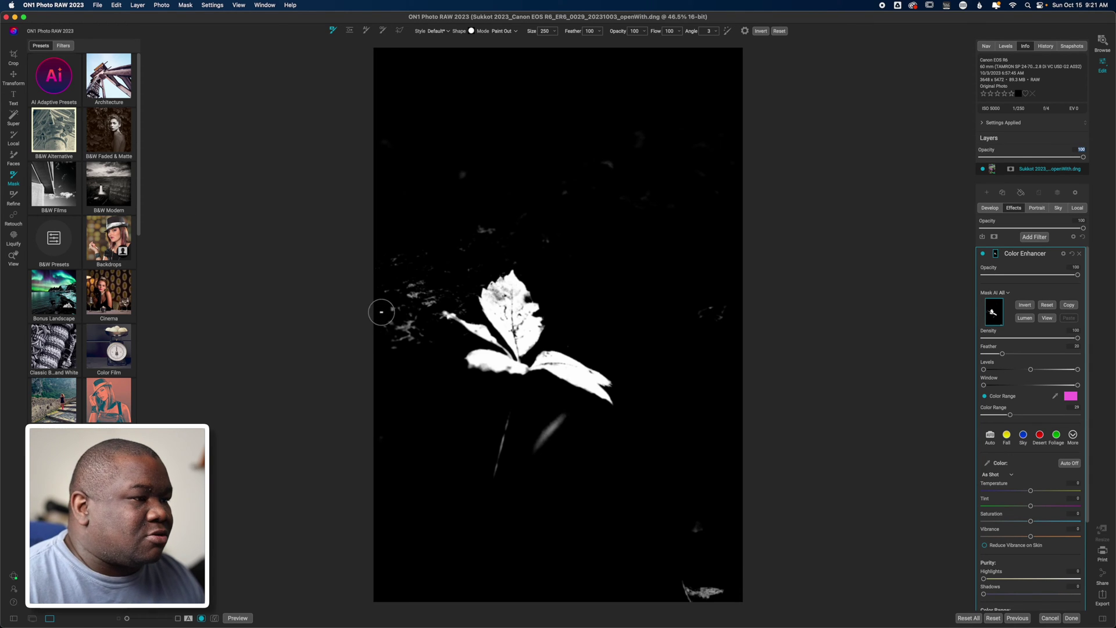
pyautogui.press(']')
pyautogui.press(']')
pyautogui.press(']')
pyautogui.press(']')
pyautogui.press(']')
pyautogui.press(']')
pyautogui.press('[')
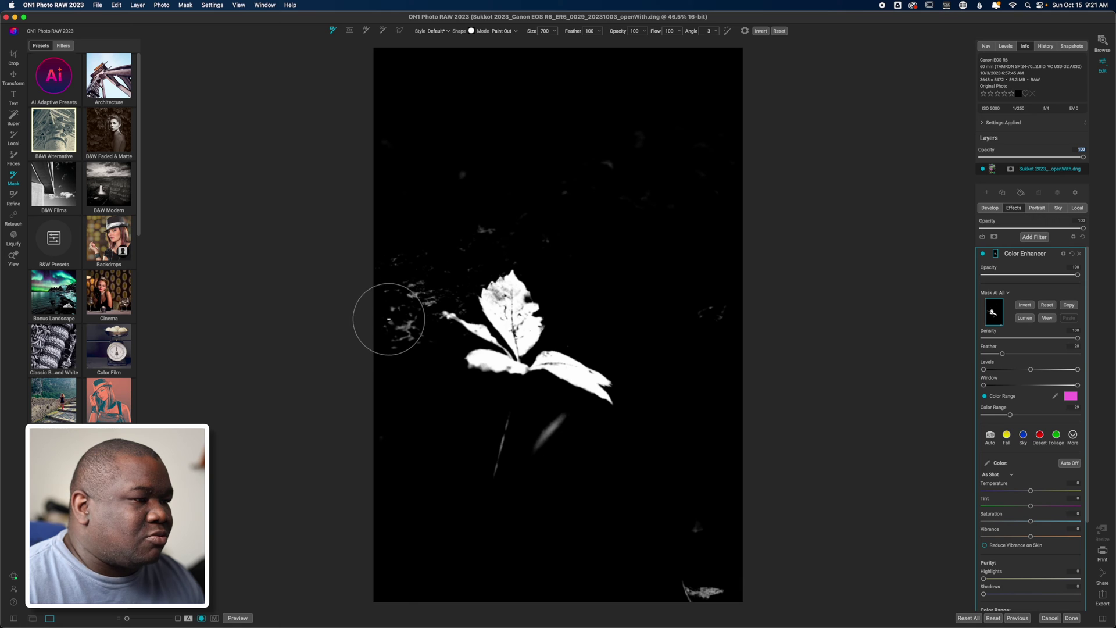
pyautogui.moveTo(398, 346); pyautogui.dragTo(390, 326)
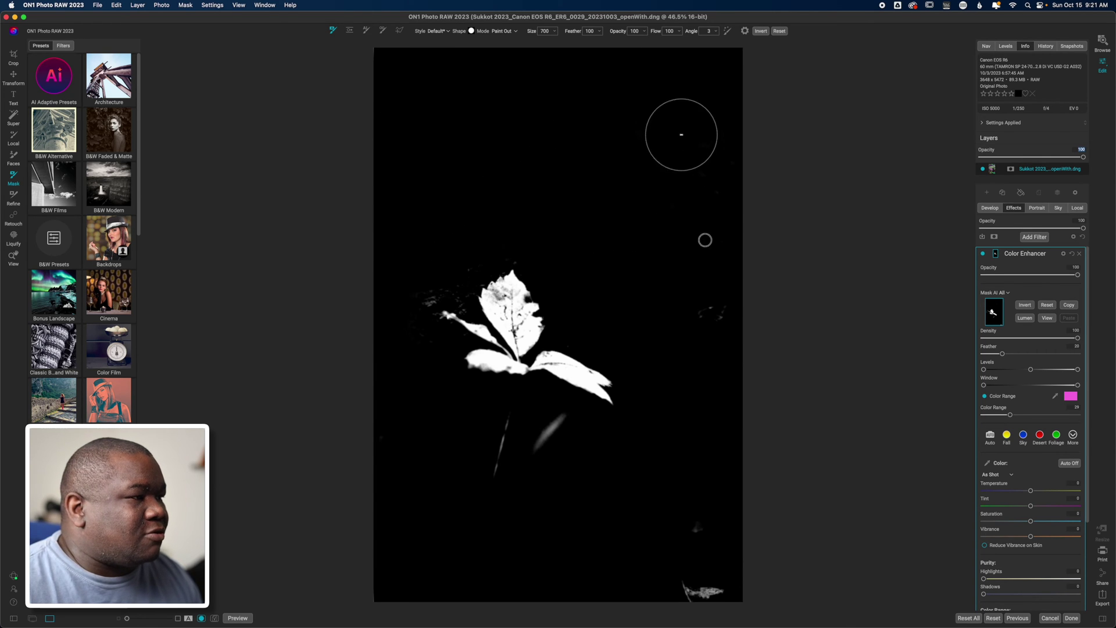
pyautogui.moveTo(685, 573); pyautogui.dragTo(723, 591)
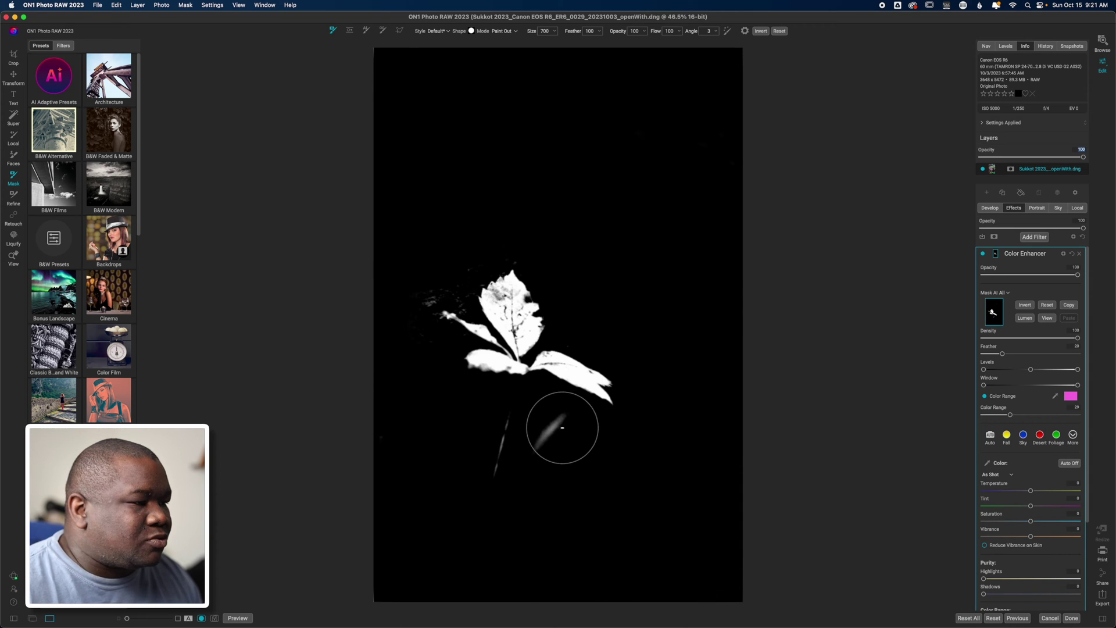
pyautogui.moveTo(561, 429); pyautogui.dragTo(547, 489)
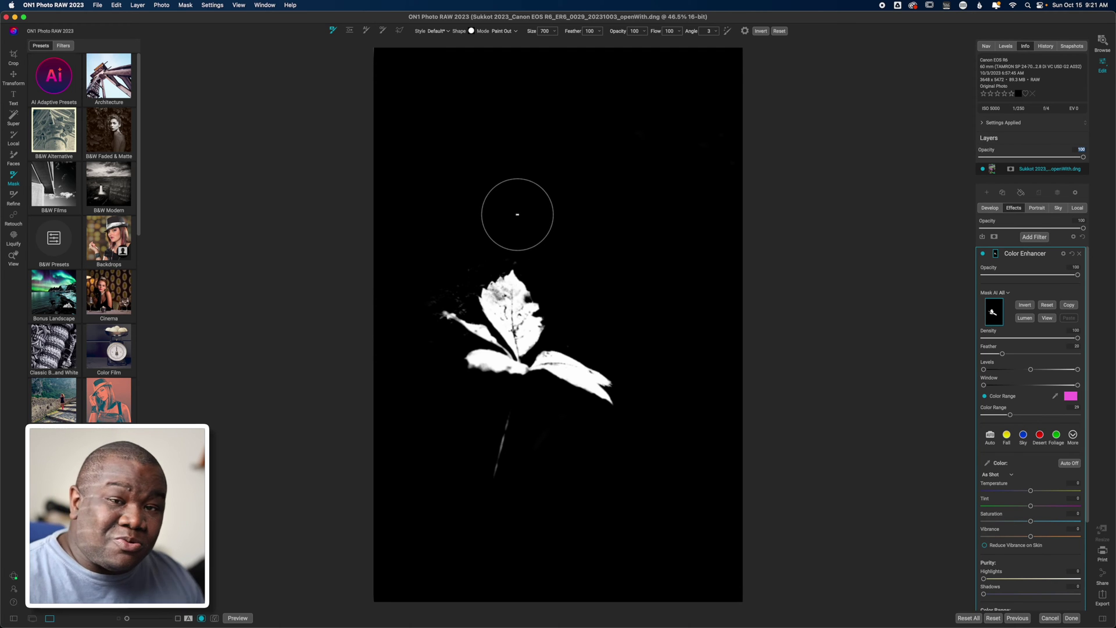
# Leave mask view and raise the masked Color Enhancer's Vibrance to 16 and Saturation to 10.
pyautogui.press('m')
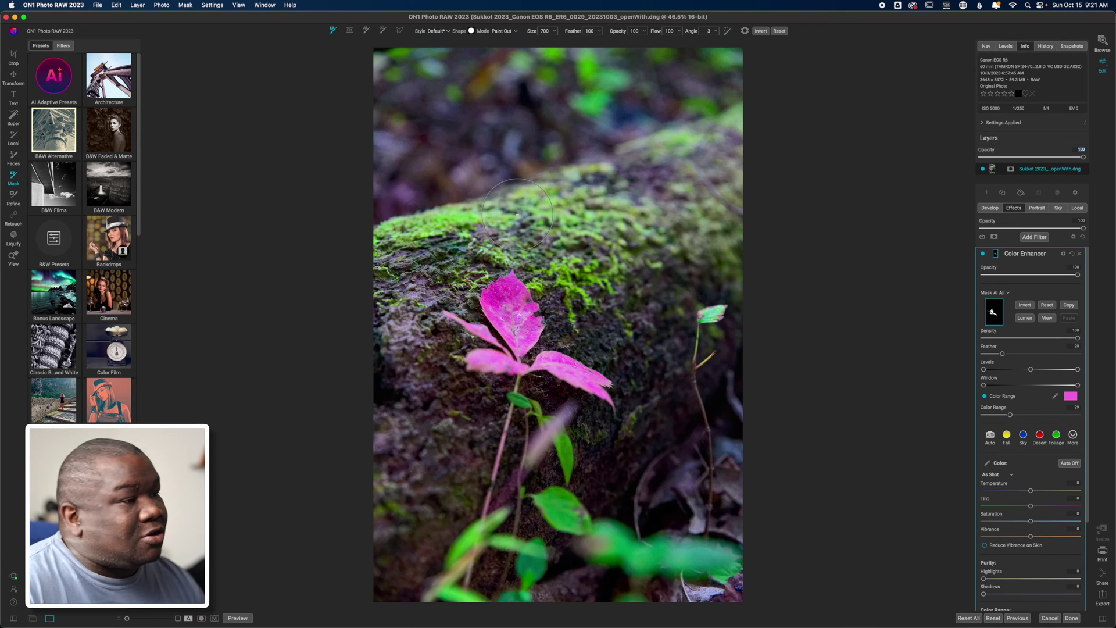
pyautogui.click(997, 254)
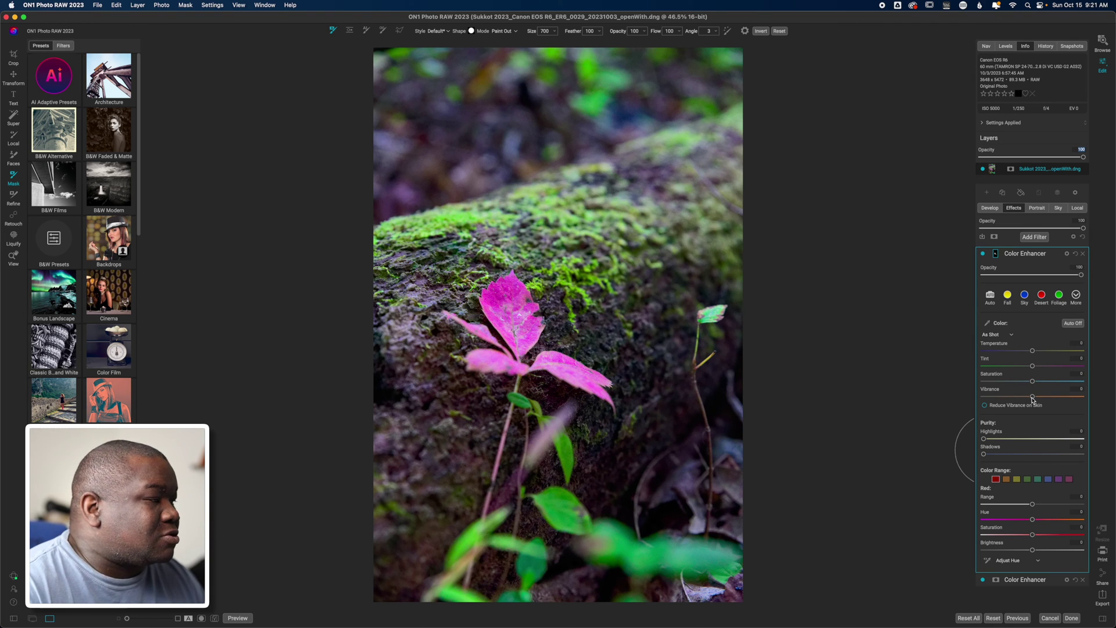
pyautogui.moveTo(1040, 398); pyautogui.dragTo(1050, 397)
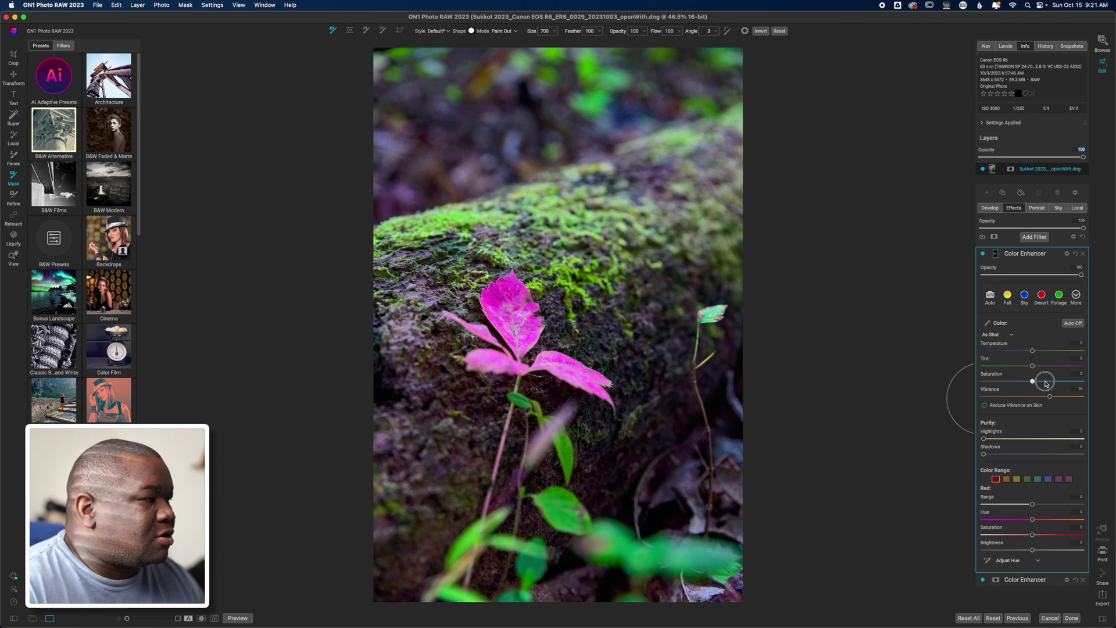
pyautogui.moveTo(1033, 382); pyautogui.dragTo(1043, 381)
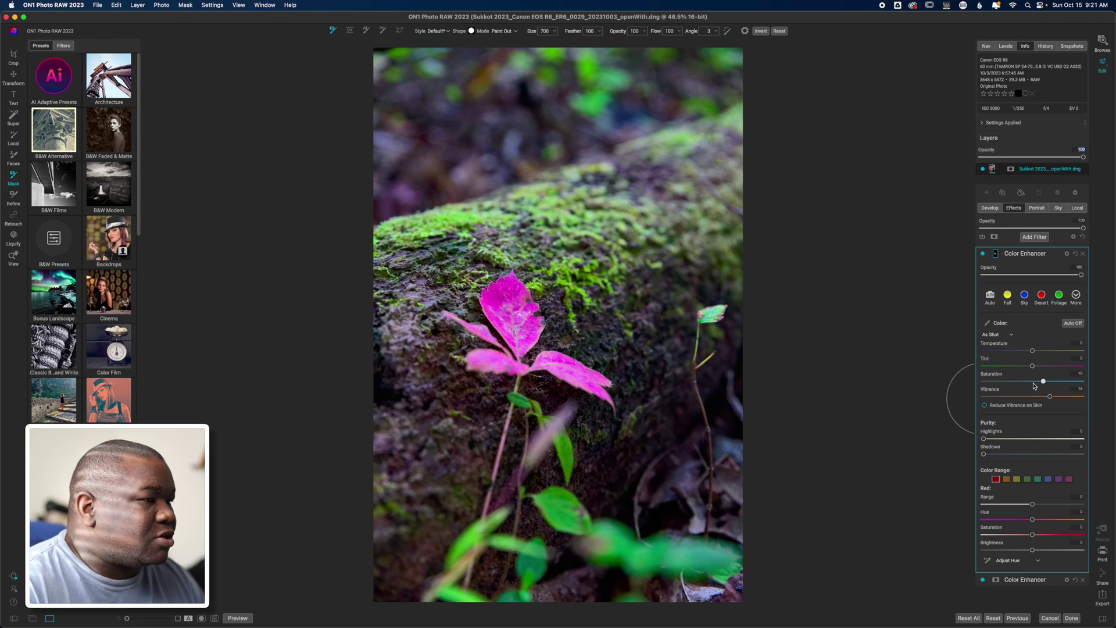
# Shift the leaf's Purple hue toward red with the Adjust Hue tool and lower its saturation to -17.
pyautogui.click(1016, 566)
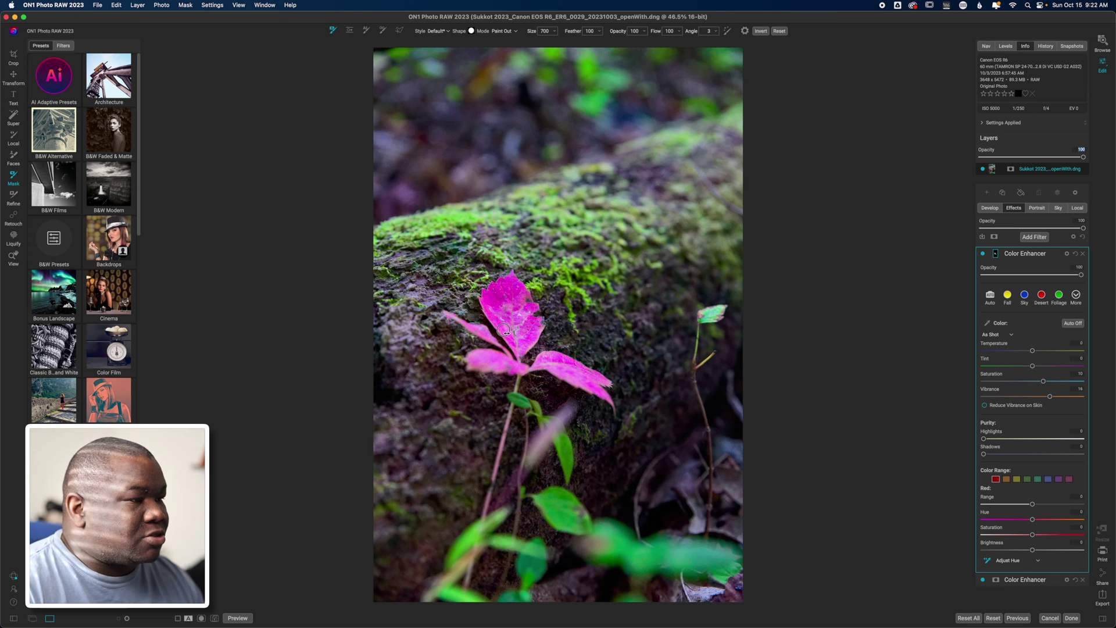
pyautogui.moveTo(503, 330); pyautogui.dragTo(396, 333)
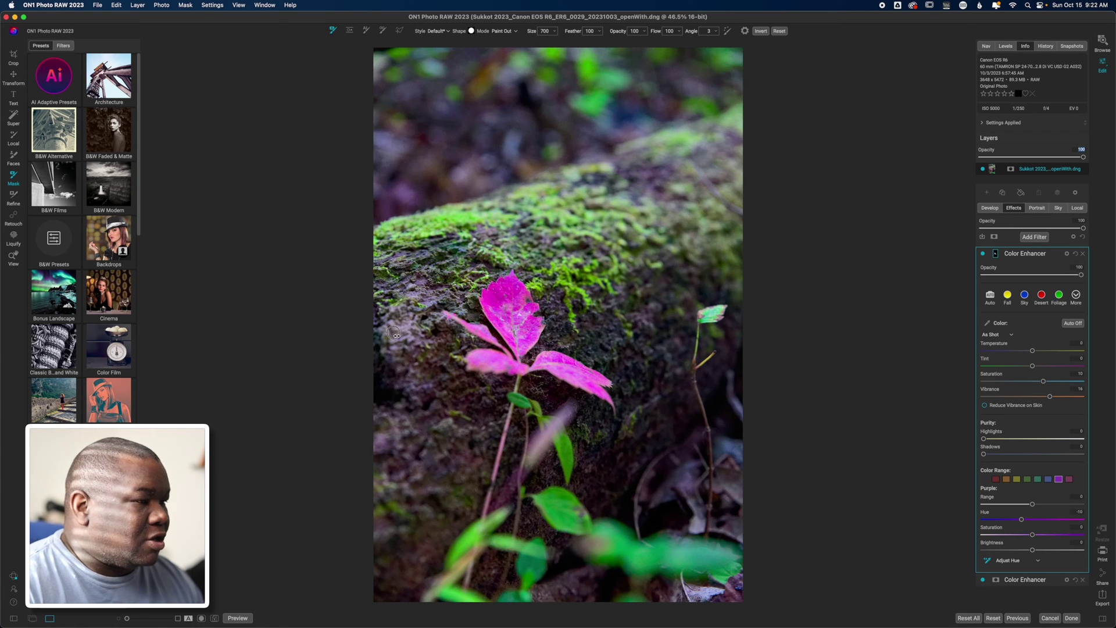
pyautogui.moveTo(519, 335); pyautogui.dragTo(624, 336)
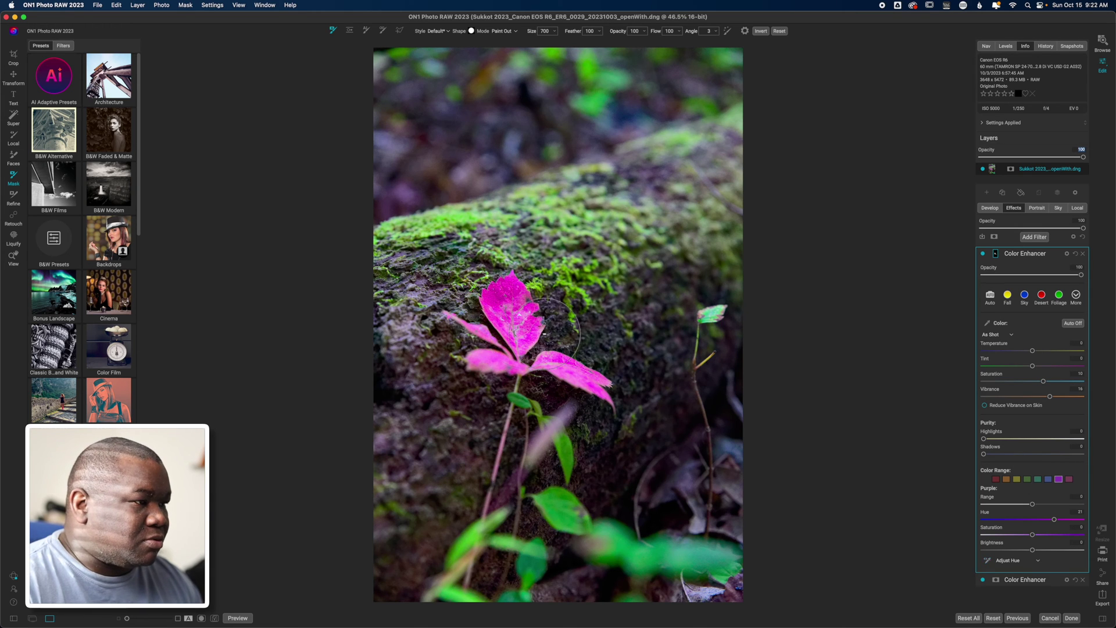
pyautogui.moveTo(1058, 519); pyautogui.dragTo(1015, 538)
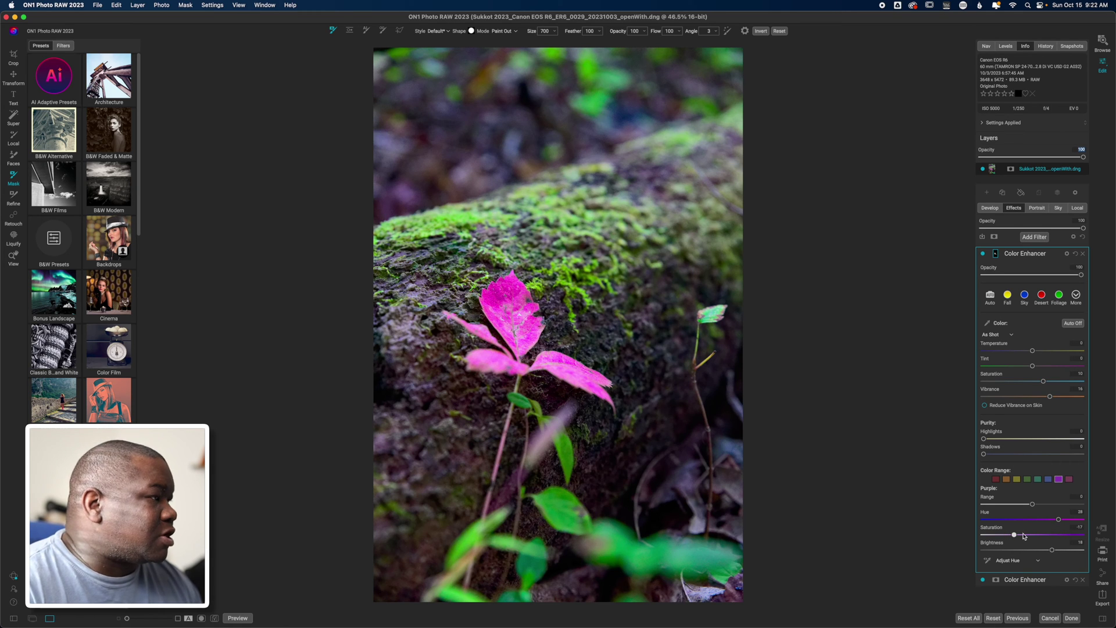
pyautogui.click(1022, 254)
# Add a Replace Color filter targeting the leaf's sampled pink, then reveal the Color Enhancer's mask settings.
pyautogui.click(1026, 240)
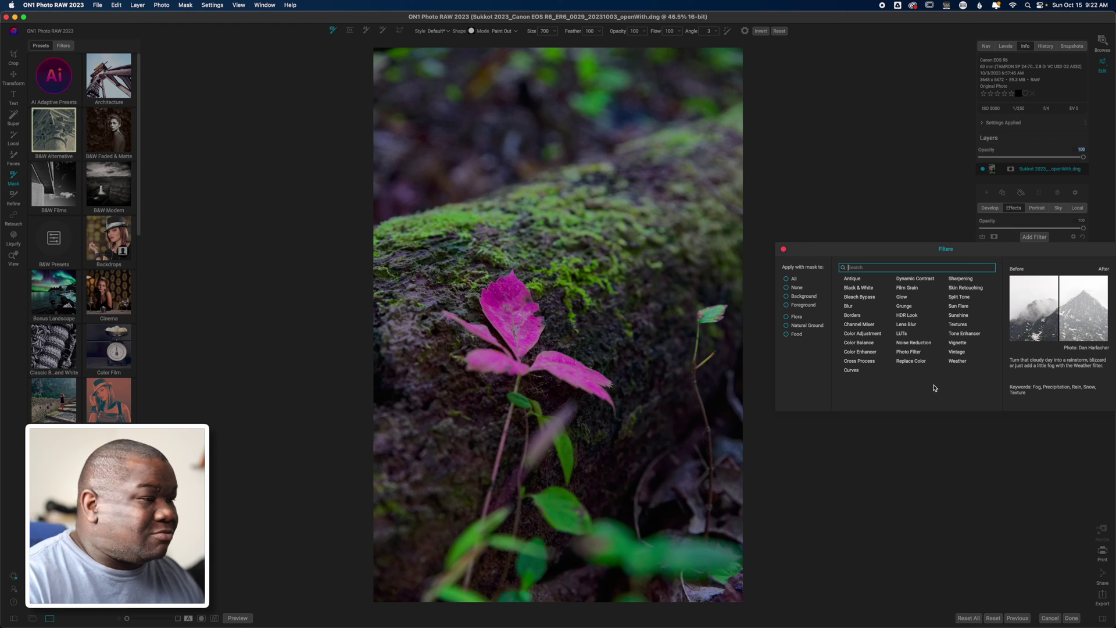
pyautogui.click(911, 361)
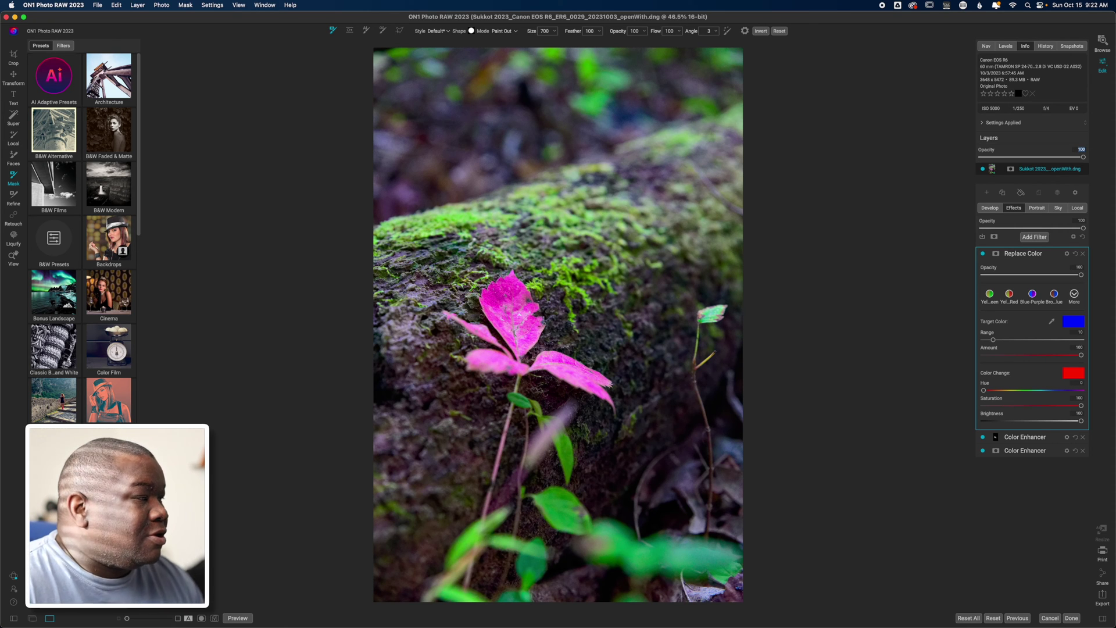
pyautogui.click(1053, 322)
pyautogui.click(494, 302)
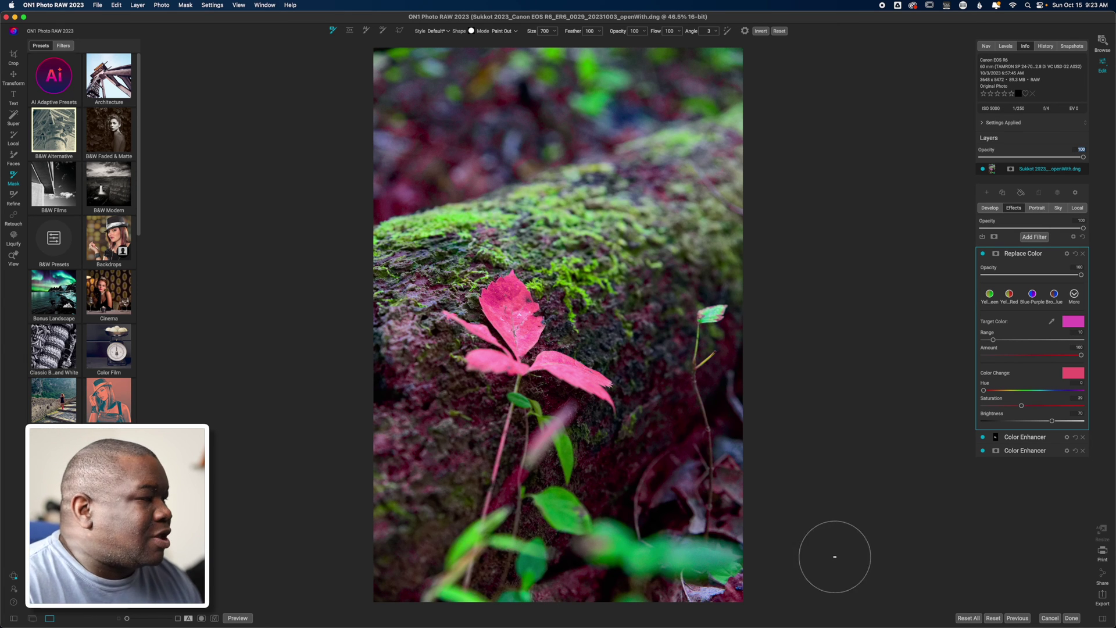
pyautogui.click(996, 441)
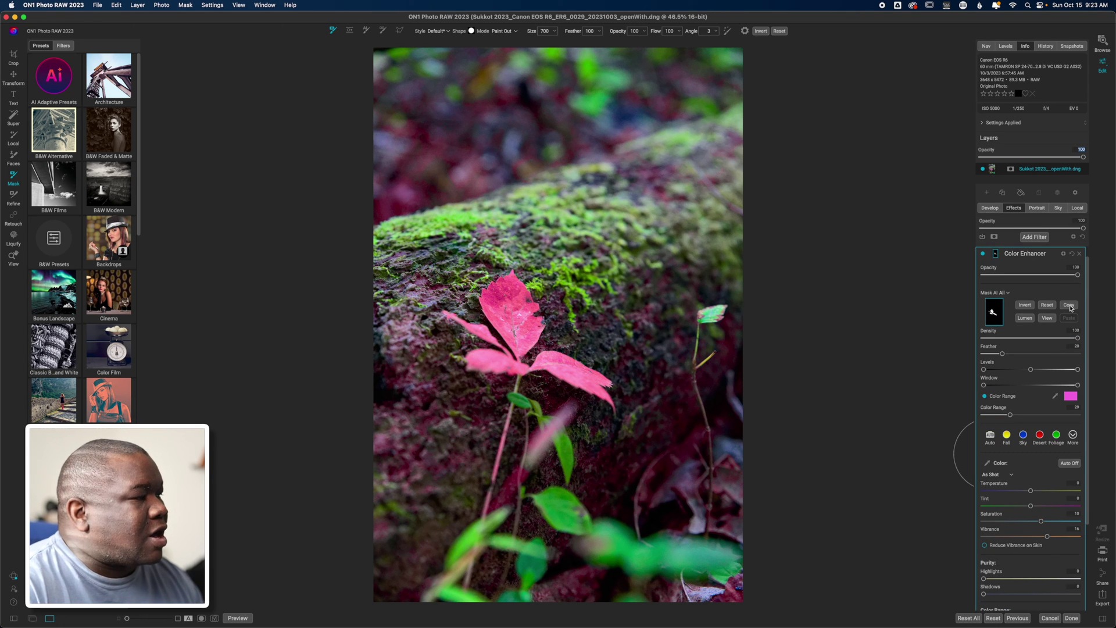
# Copy the Color Enhancer's leaf mask onto the Replace Color filter and collapse its mask settings.
pyautogui.click(1071, 308)
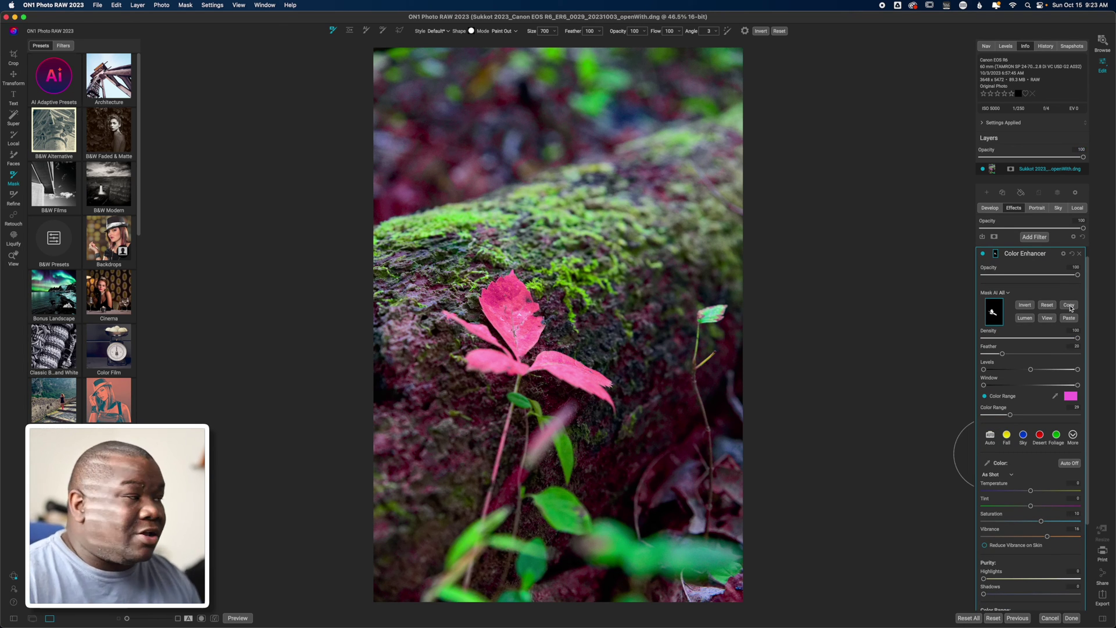
pyautogui.click(1037, 255)
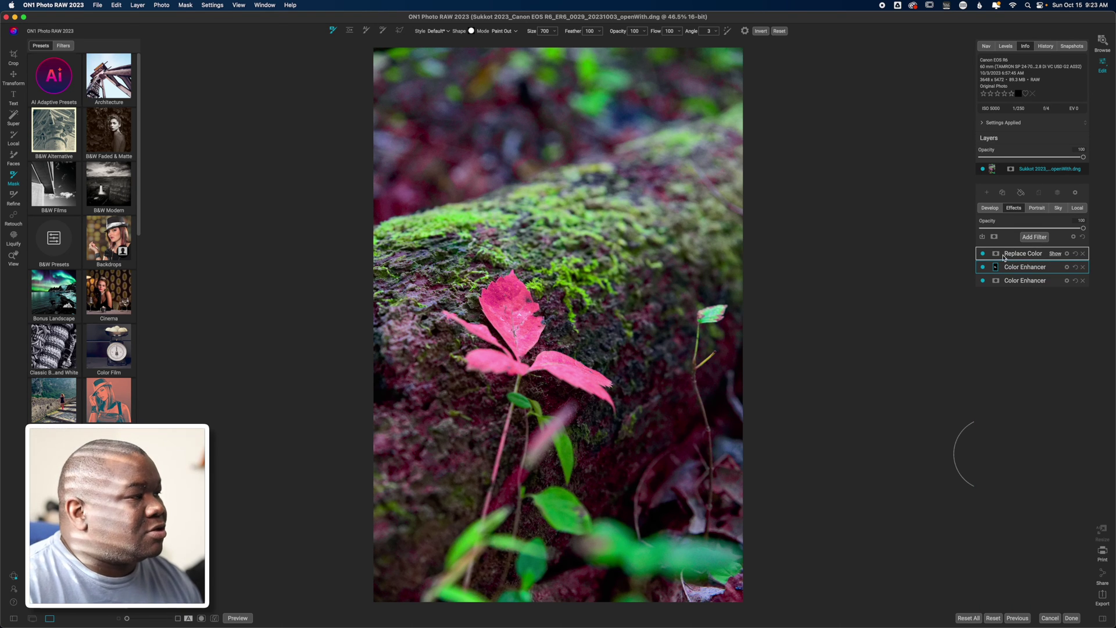
pyautogui.click(1035, 257)
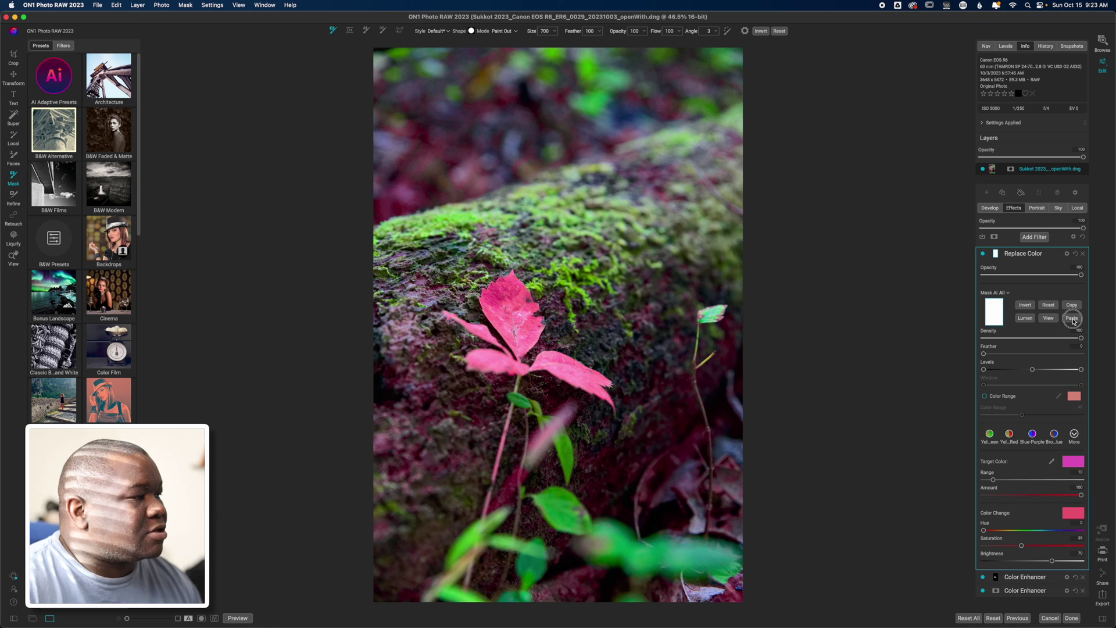
pyautogui.click(1072, 318)
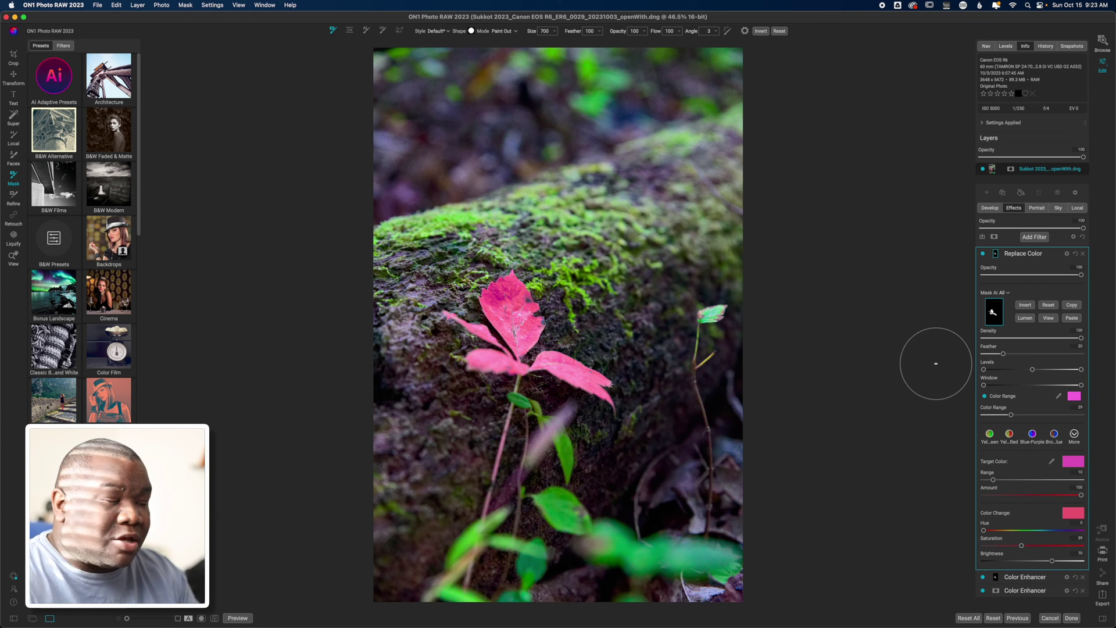
pyautogui.click(995, 254)
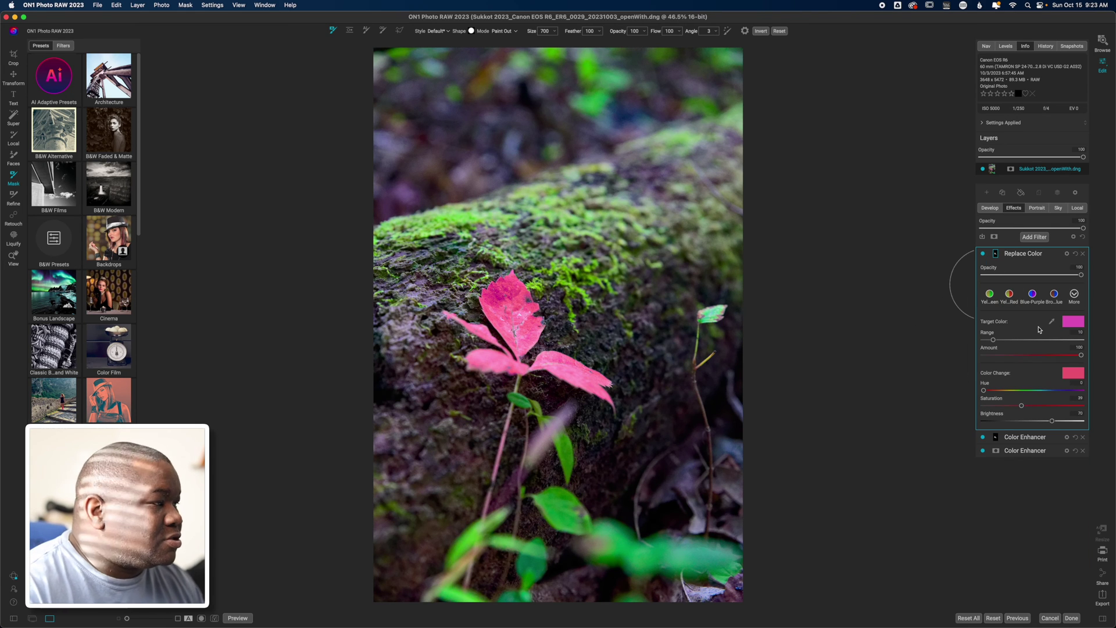
# Make the replacement colour a deeper red (Brightness 34, Saturation 71) and widen Range to 58.
pyautogui.click(1074, 373)
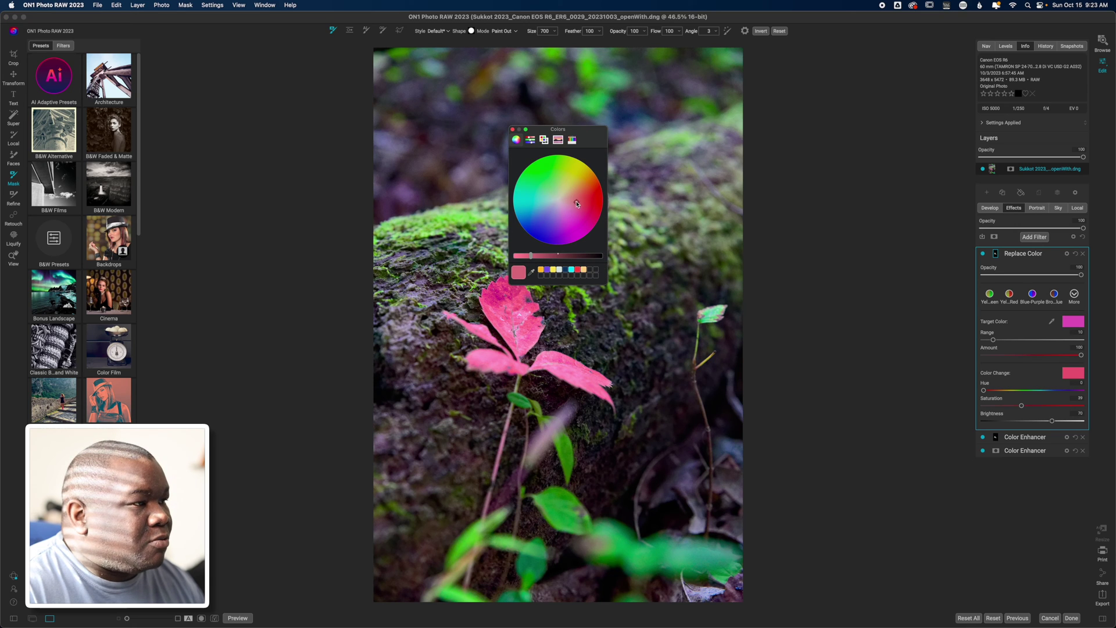
pyautogui.moveTo(577, 204); pyautogui.dragTo(585, 192)
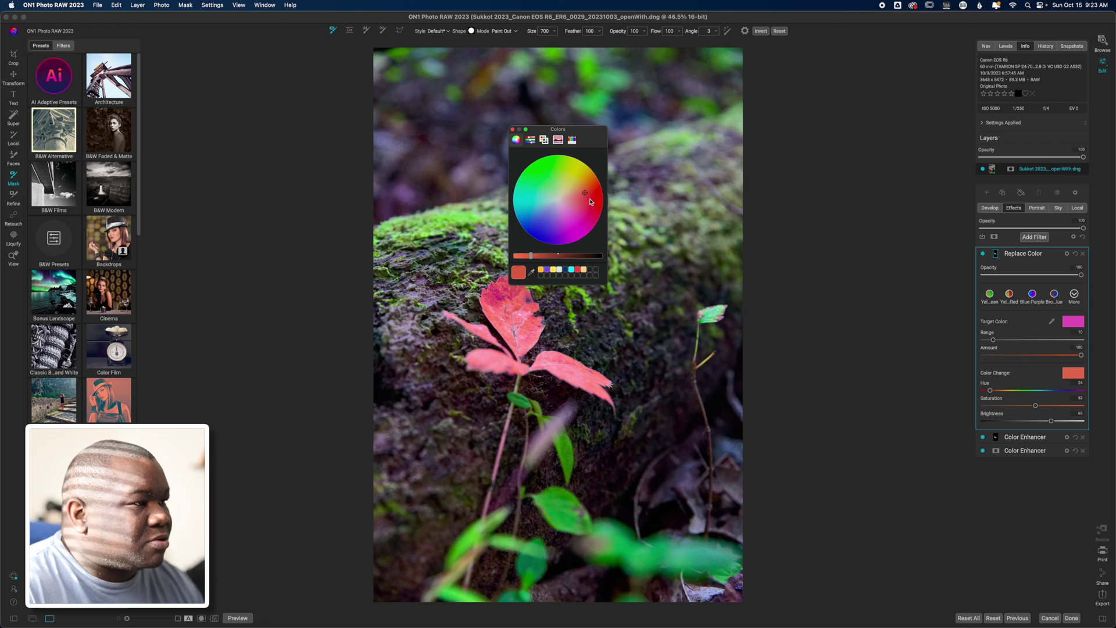
pyautogui.moveTo(585, 192)
pyautogui.mouseDown()
pyautogui.moveTo(588, 203)
pyautogui.moveTo(589, 193)
pyautogui.mouseUp()
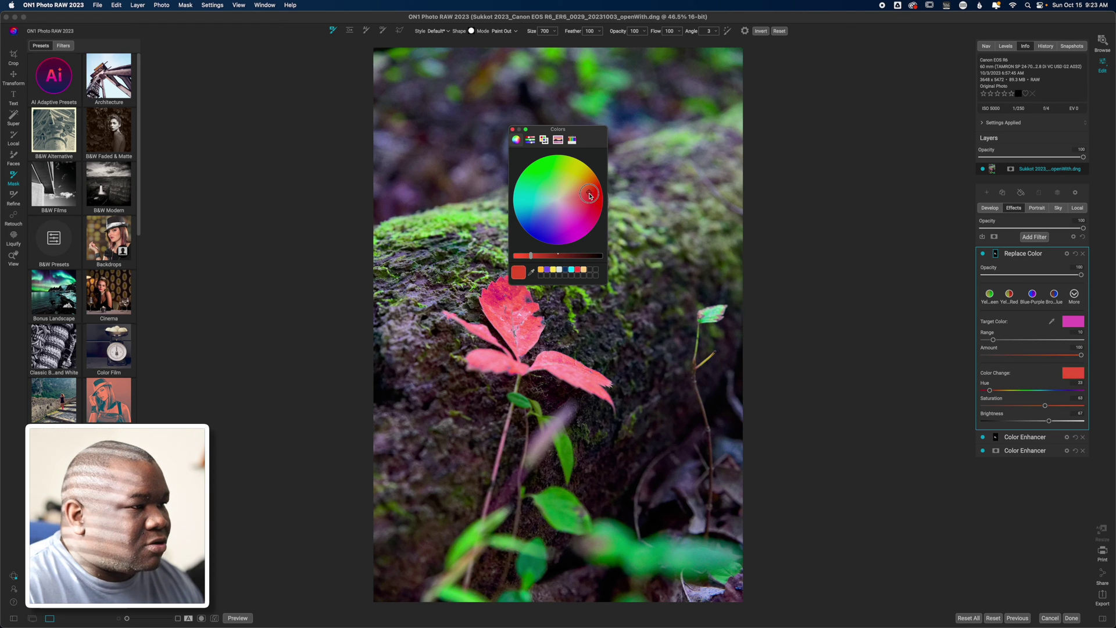
pyautogui.click(512, 129)
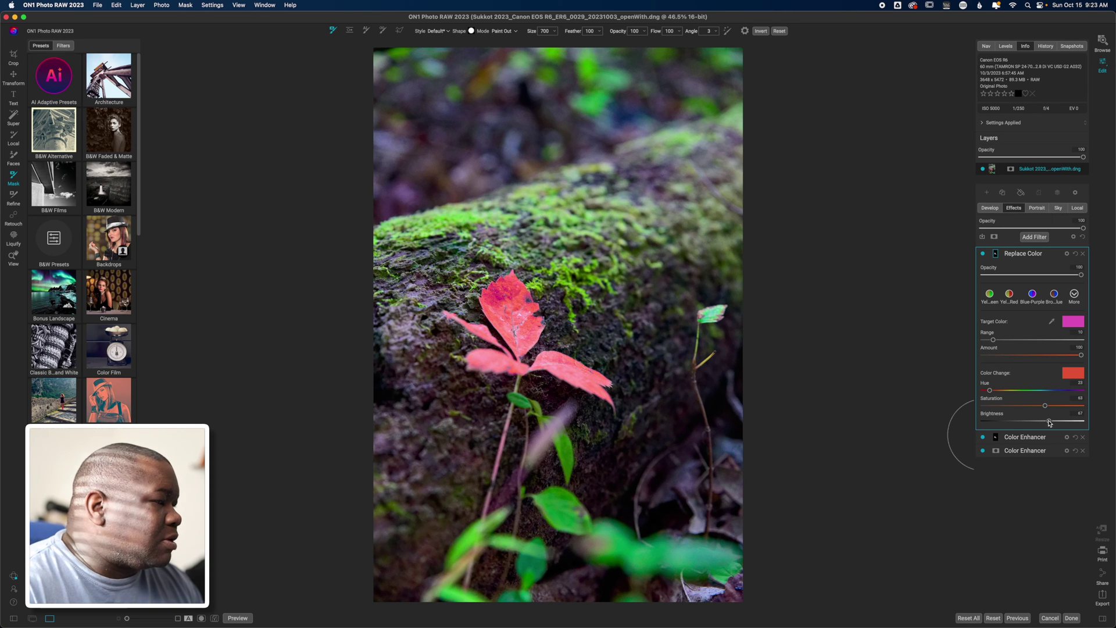
pyautogui.moveTo(1050, 422)
pyautogui.mouseDown()
pyautogui.moveTo(1034, 427)
pyautogui.moveTo(1040, 406)
pyautogui.moveTo(1054, 411)
pyautogui.mouseUp()
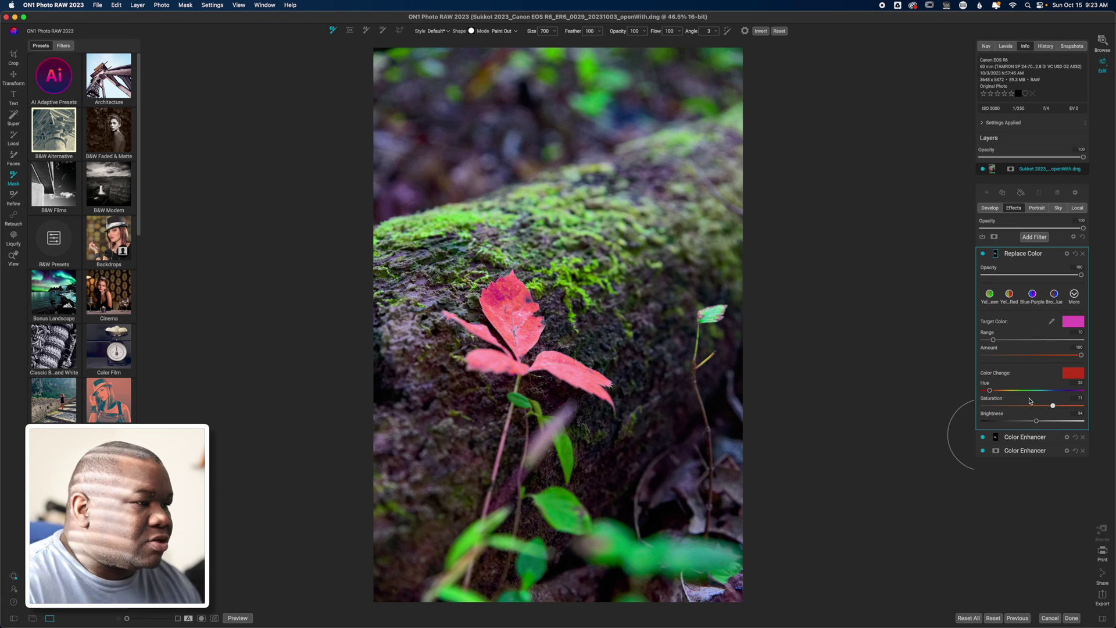
pyautogui.moveTo(994, 341); pyautogui.dragTo(1042, 339)
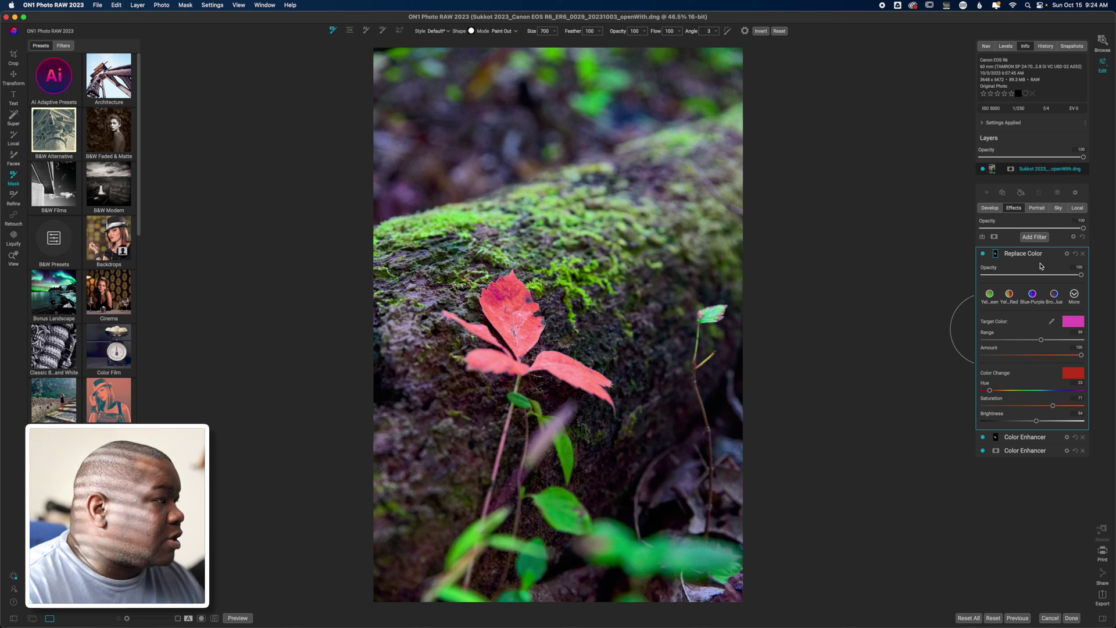
# Set the Replace Color filter's blend mode to Color and its opacity to 67.
pyautogui.click(1068, 254)
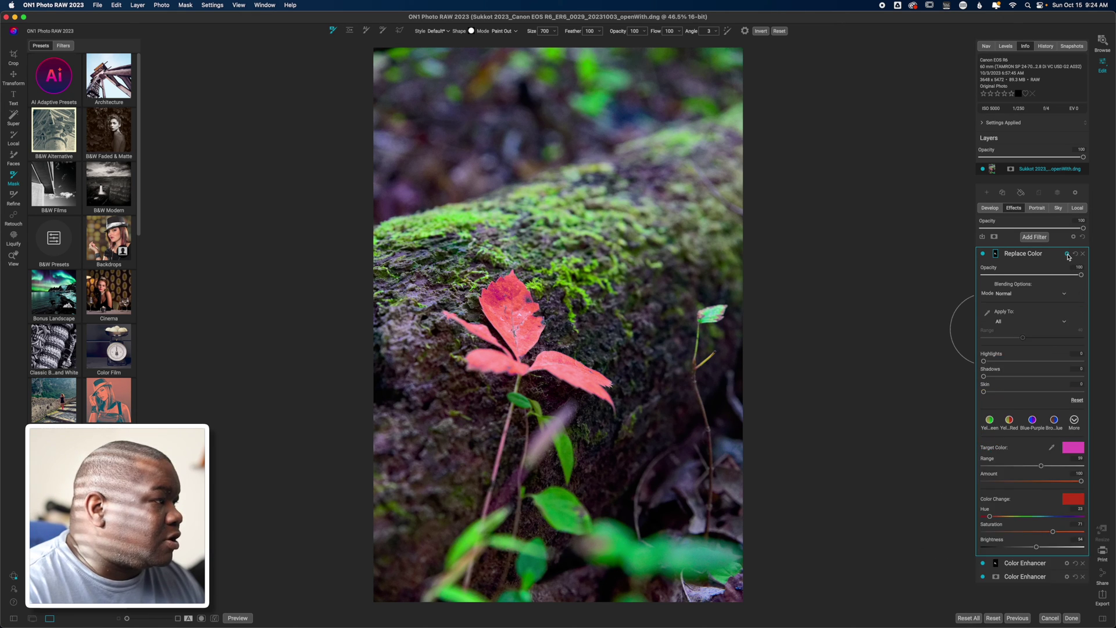
pyautogui.click(1003, 293)
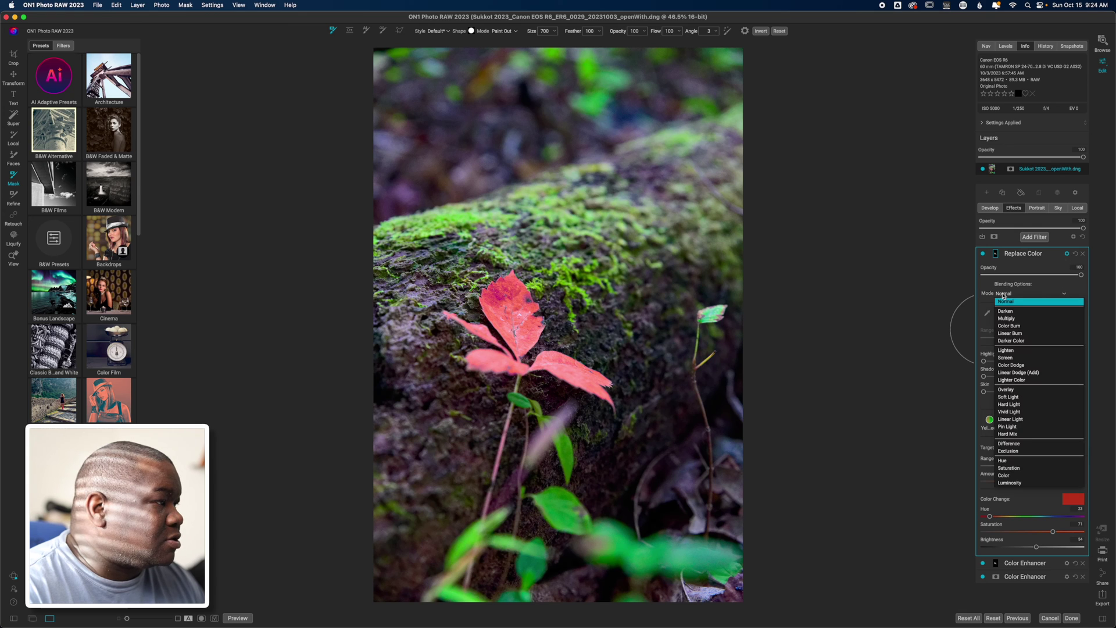
pyautogui.click(1009, 477)
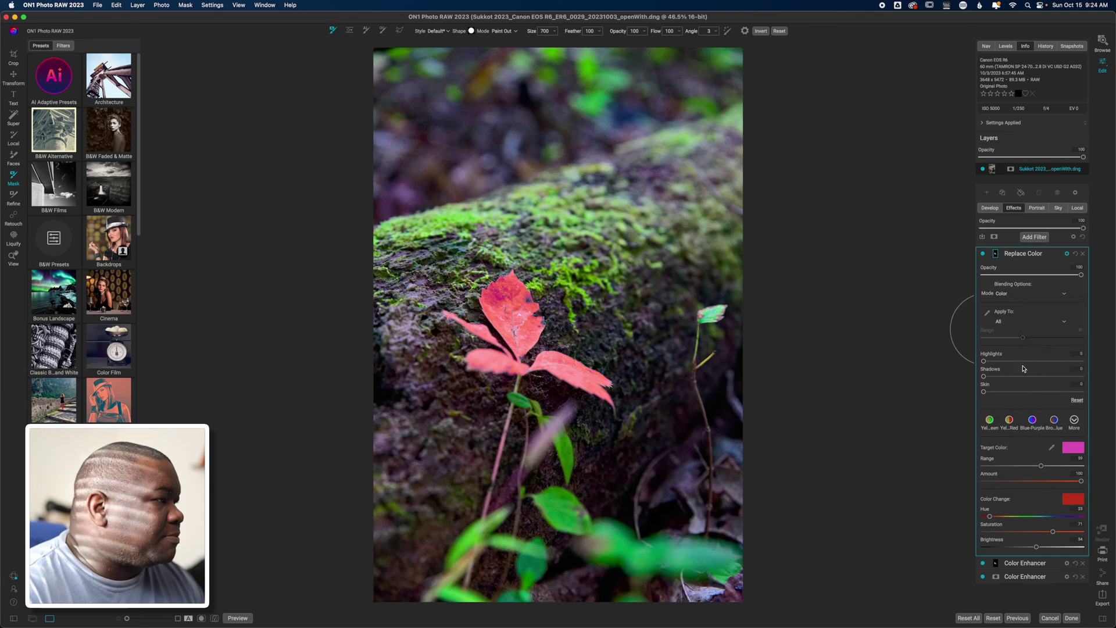
pyautogui.click(1047, 276)
pyautogui.moveTo(1047, 276); pyautogui.dragTo(1050, 277)
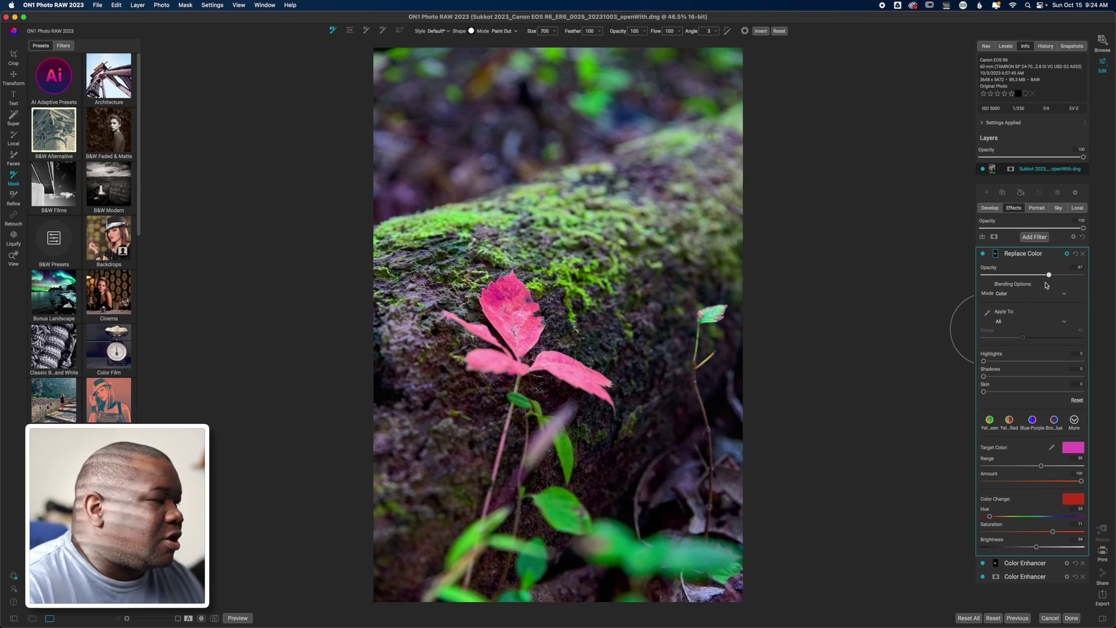
# Collapse the Replace Color filter and toggle it off and on to compare the leaf.
pyautogui.click(1018, 254)
pyautogui.click(982, 254)
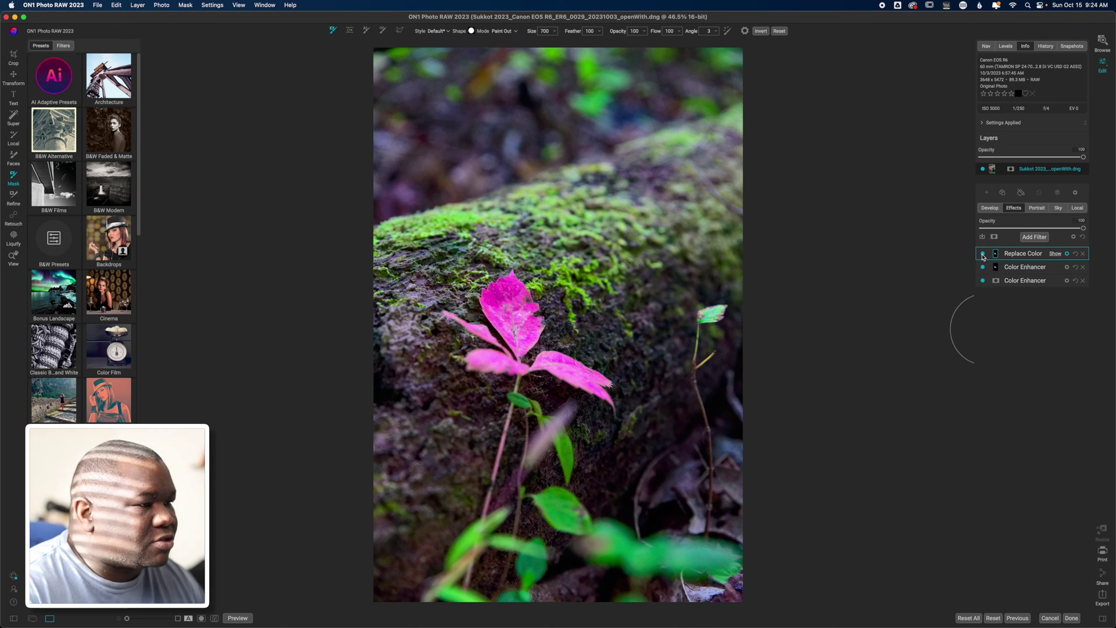
pyautogui.click(983, 254)
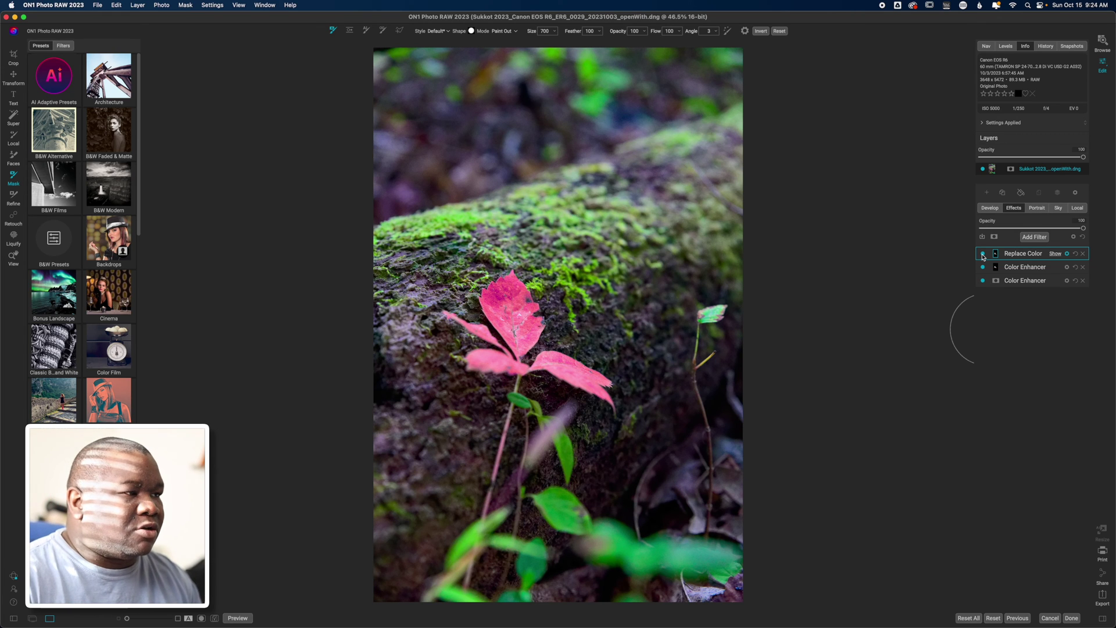
# Add a Vignette filter with the Big Softy preset, fold it away, and bring up Save Photo.
pyautogui.click(1042, 237)
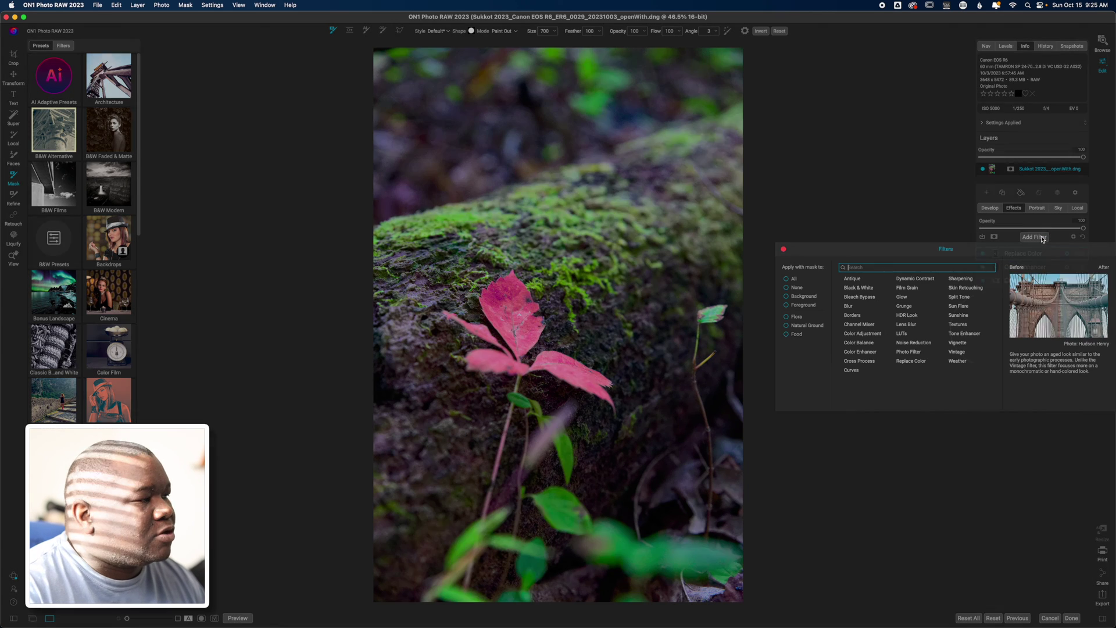
pyautogui.click(957, 343)
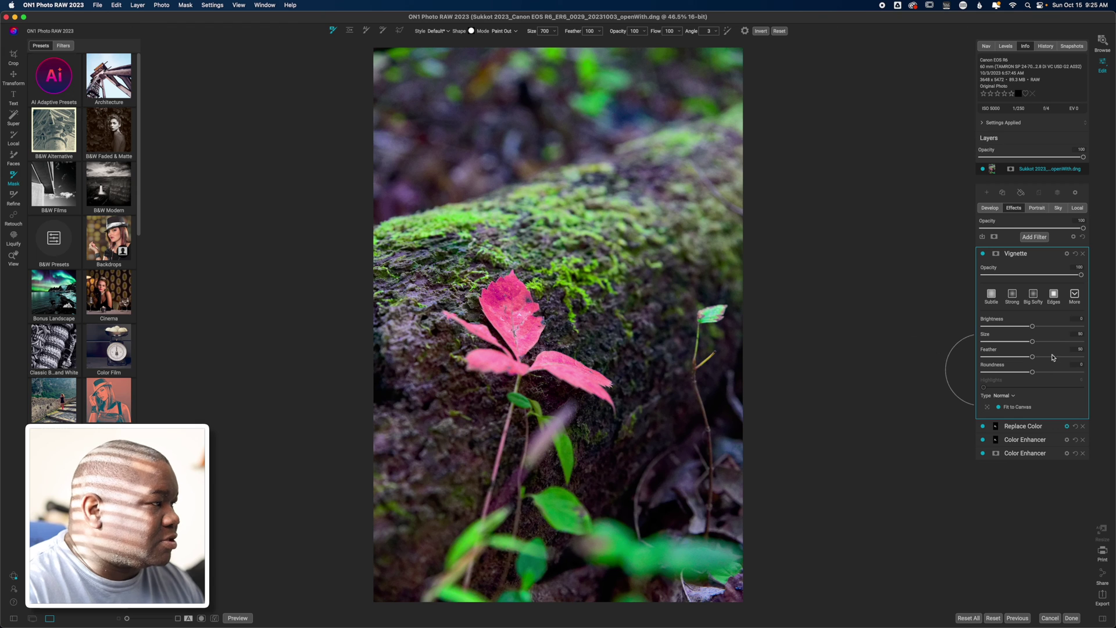
pyautogui.click(1034, 300)
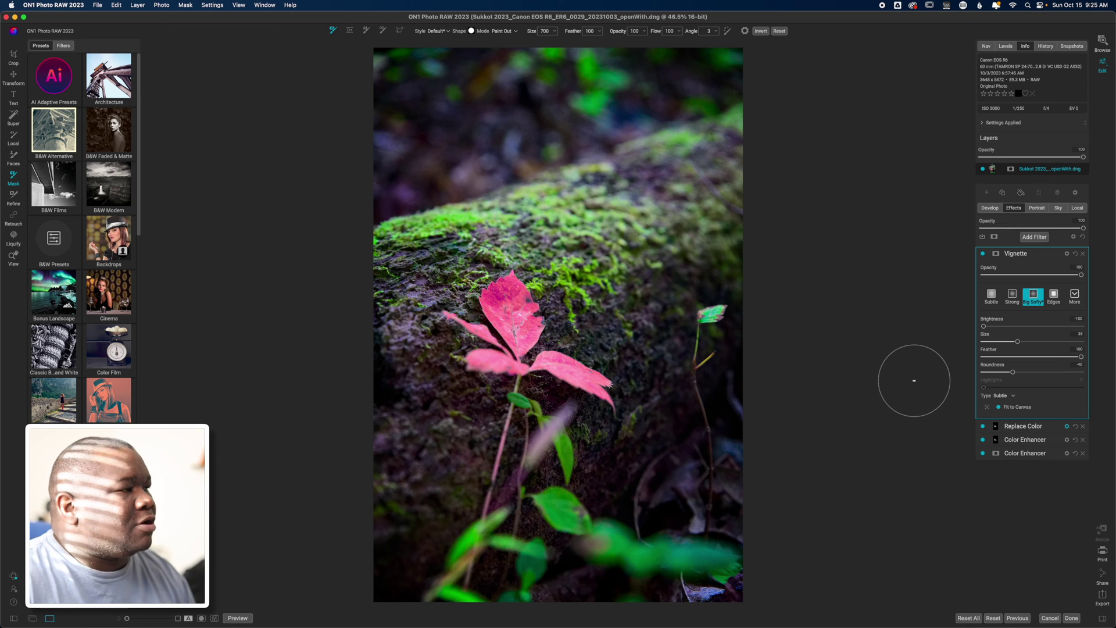
pyautogui.click(1018, 257)
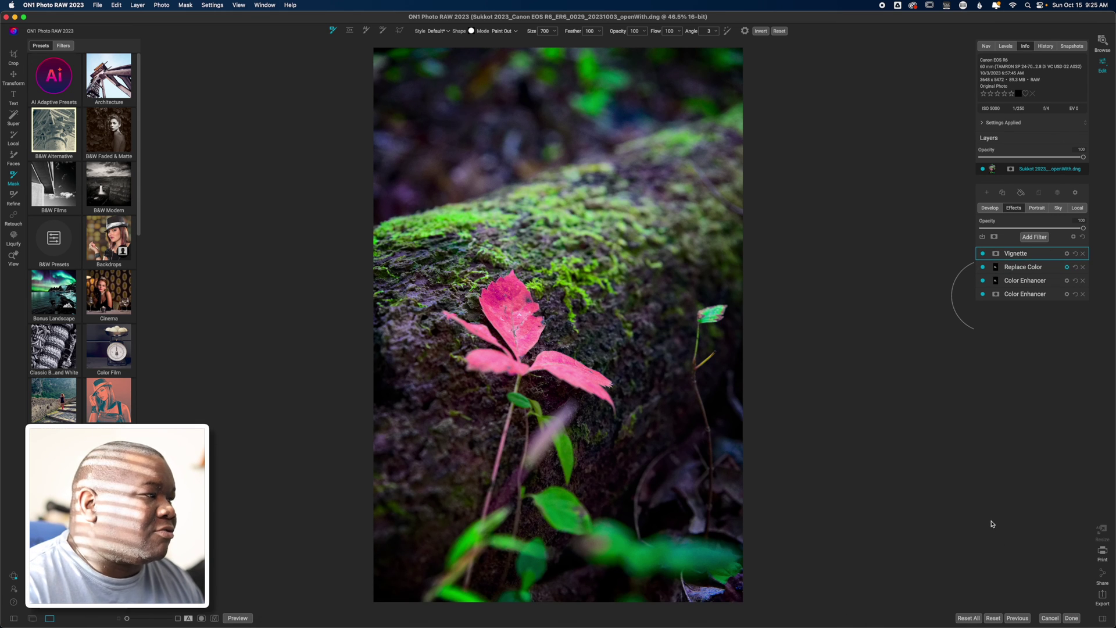
pyautogui.press('super+s')
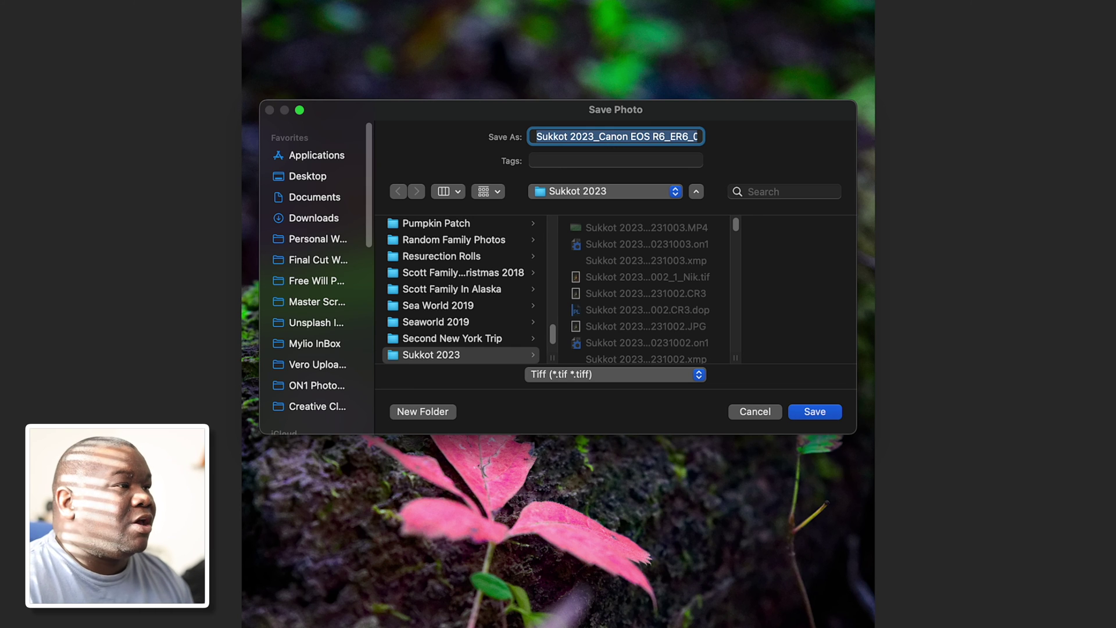
# Save the photo as a DNG named 'Flower on log' in the Sukkot 2023 folder.
pyautogui.click(536, 138)
pyautogui.moveTo(536, 137); pyautogui.dragTo(812, 156)
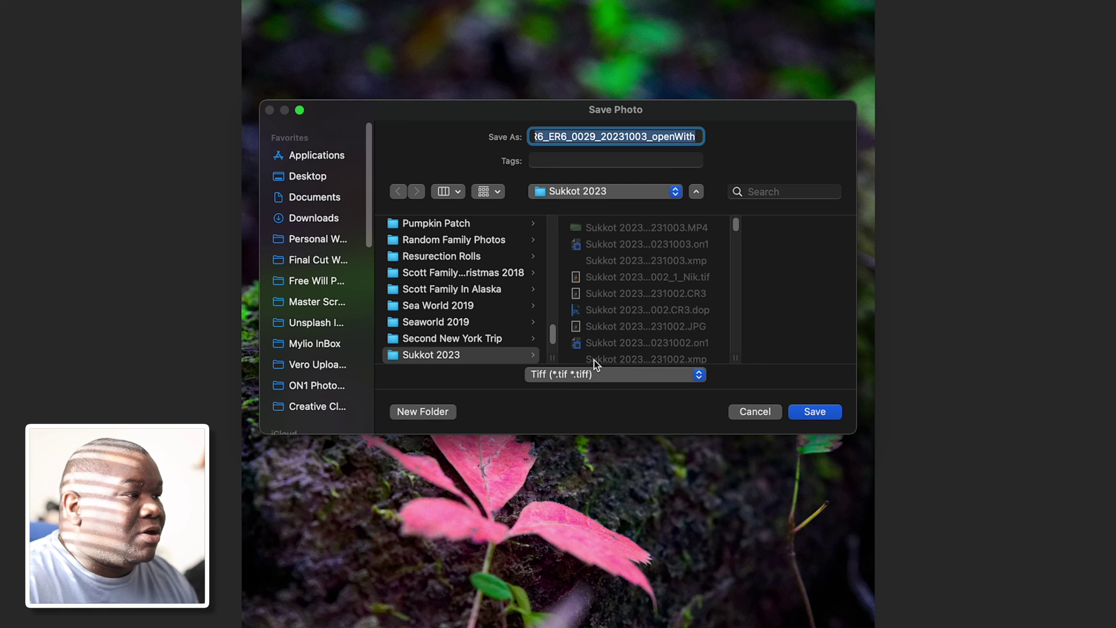
pyautogui.click(615, 374)
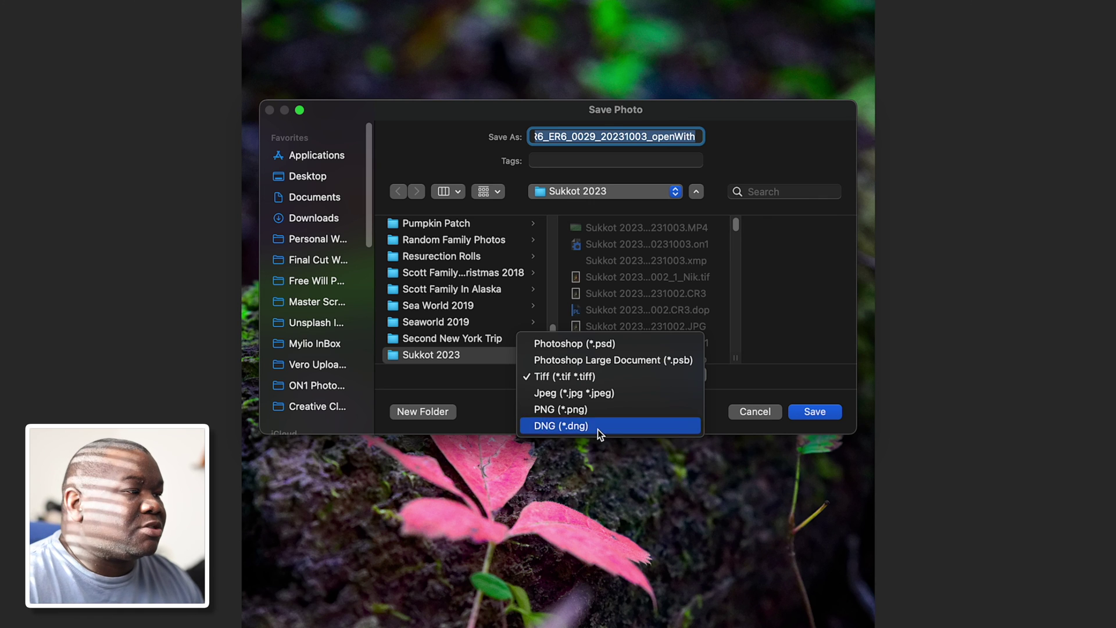
pyautogui.click(597, 429)
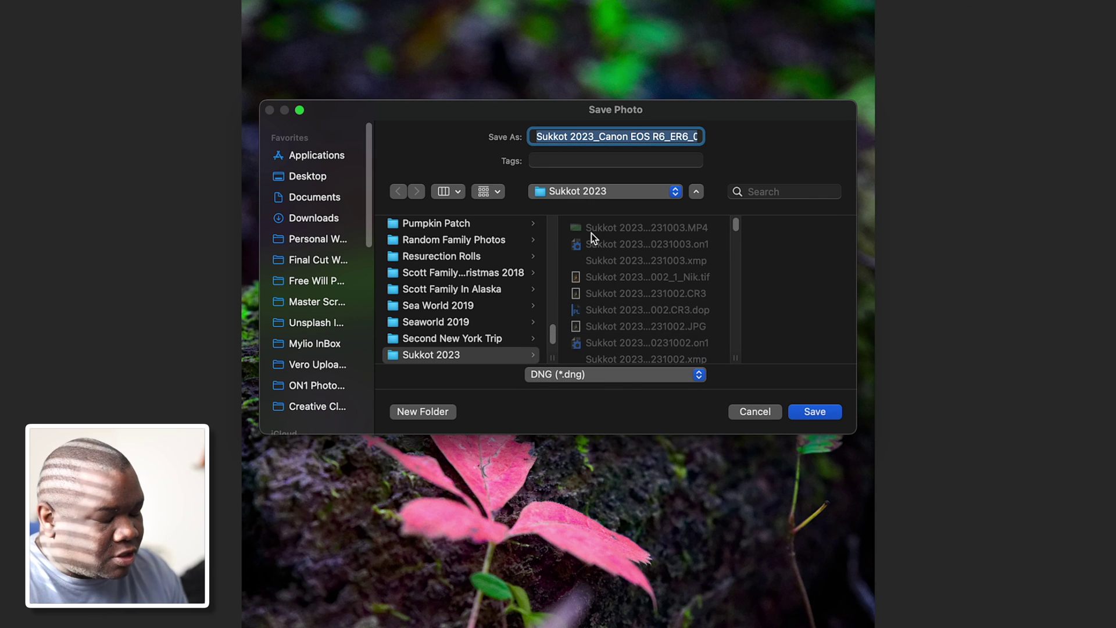
pyautogui.write('Flow')
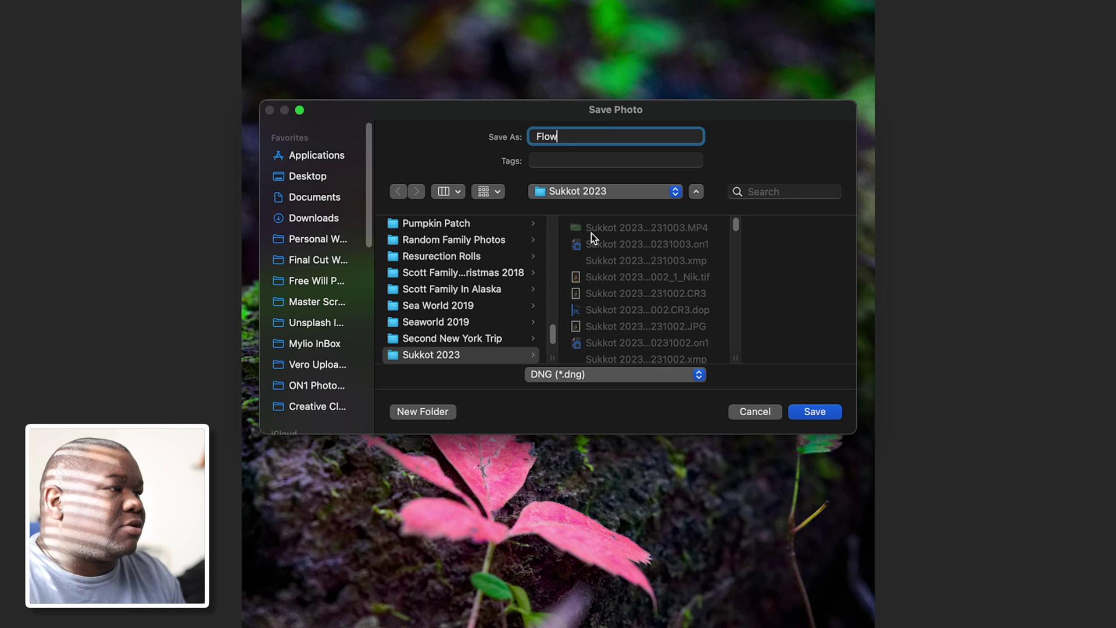
pyautogui.write('er on long')
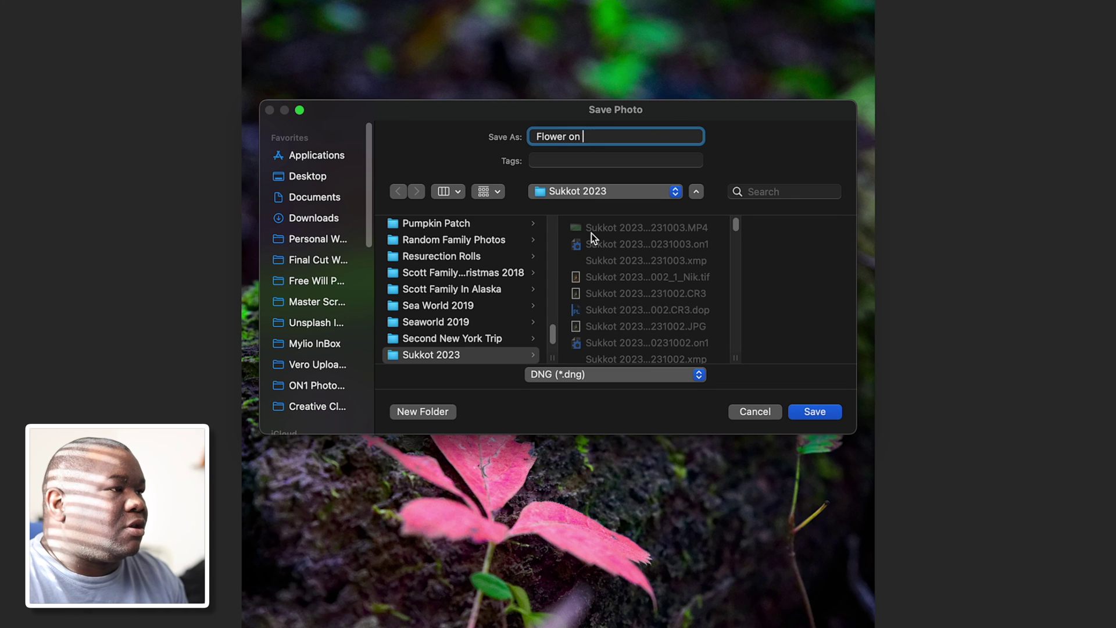
pyautogui.press('BackSpace')
pyautogui.press('BackSpace')
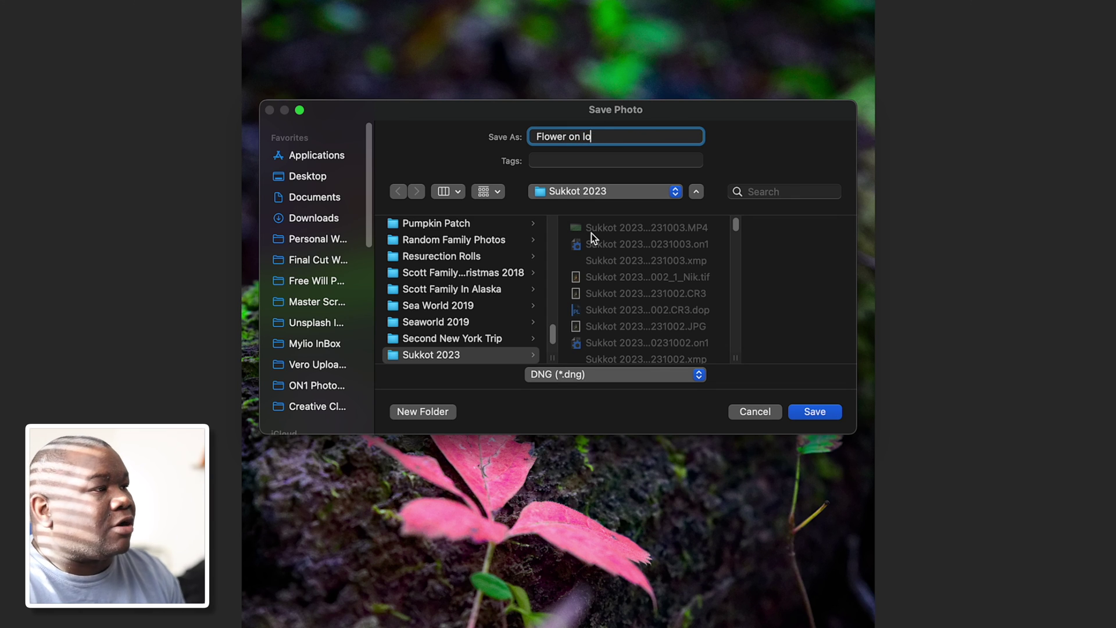
pyautogui.write('g')
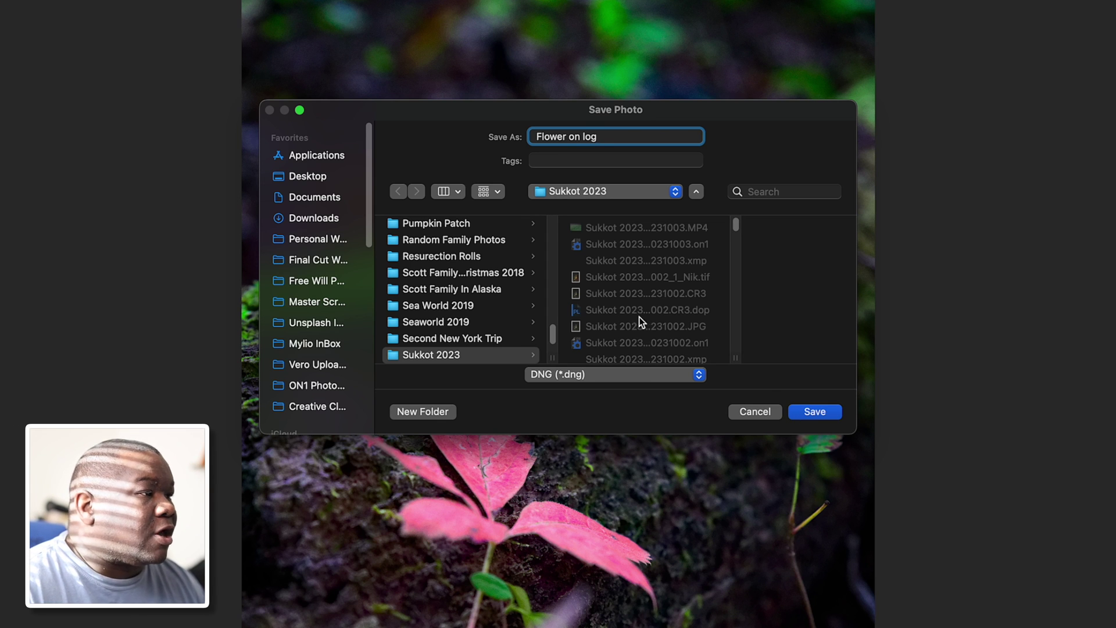
pyautogui.click(814, 409)
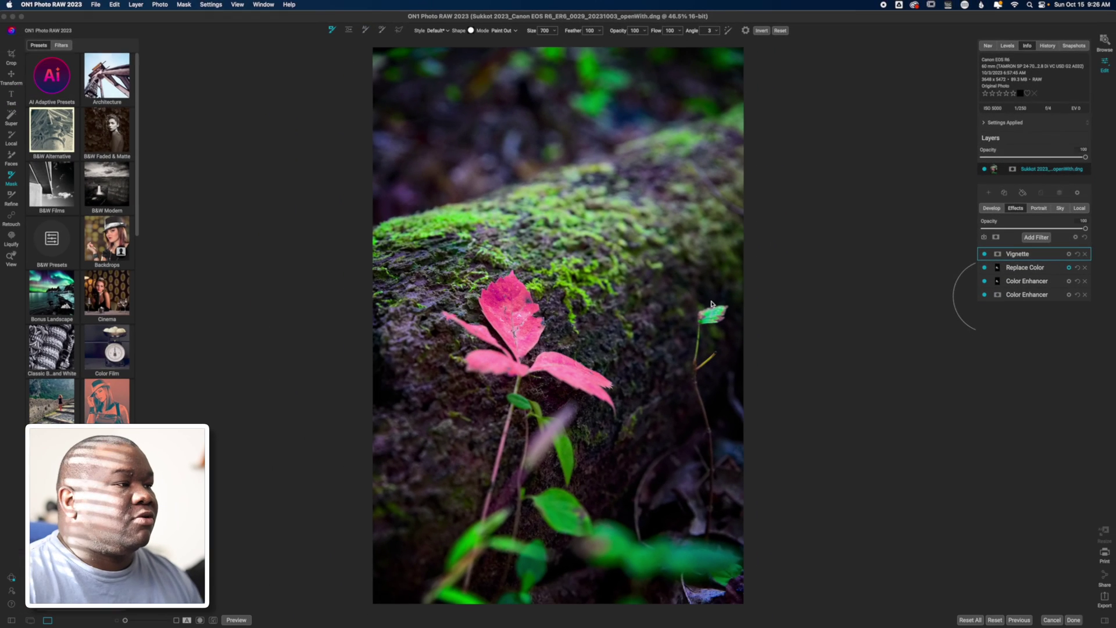